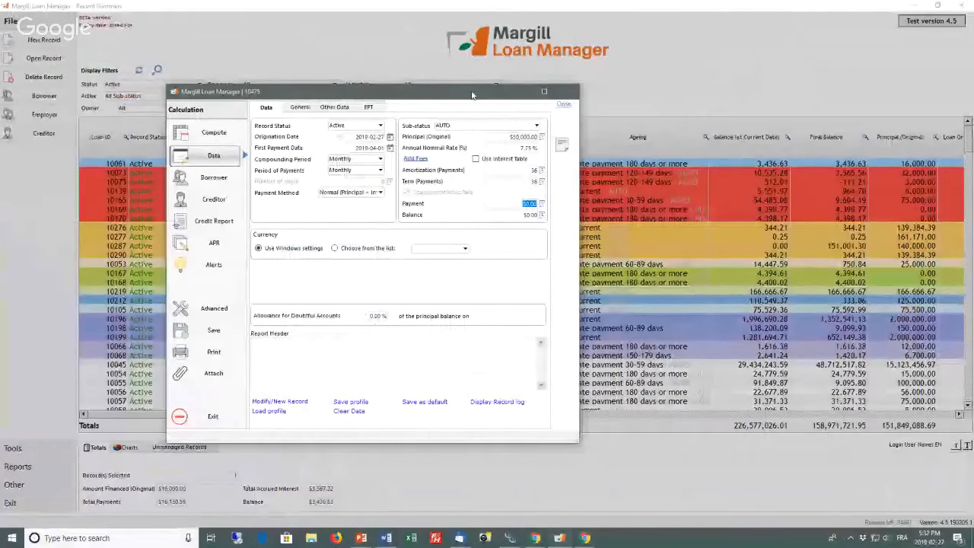
Examine the loan's compounding period, payment period, payment method, column fee and currency options
drag(472, 95, 534, 102)
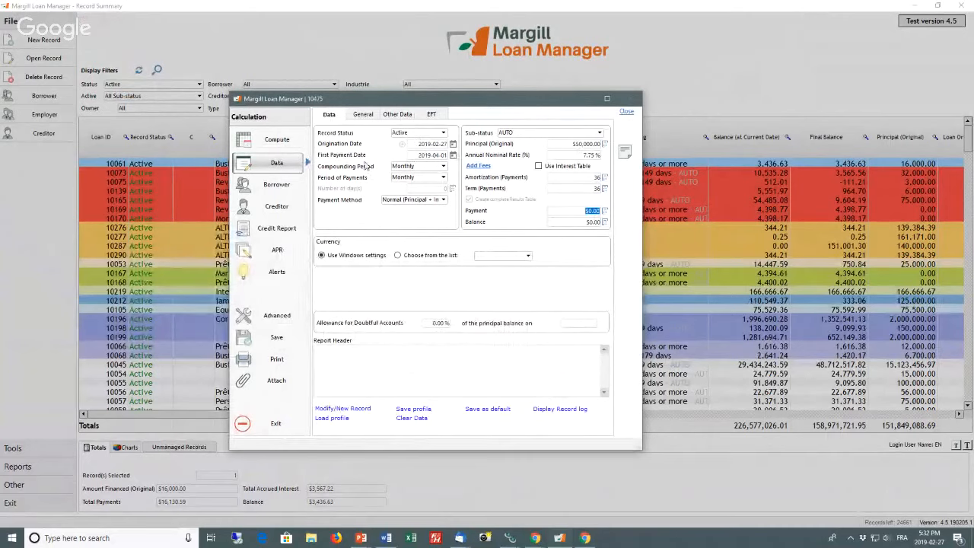
click(408, 167)
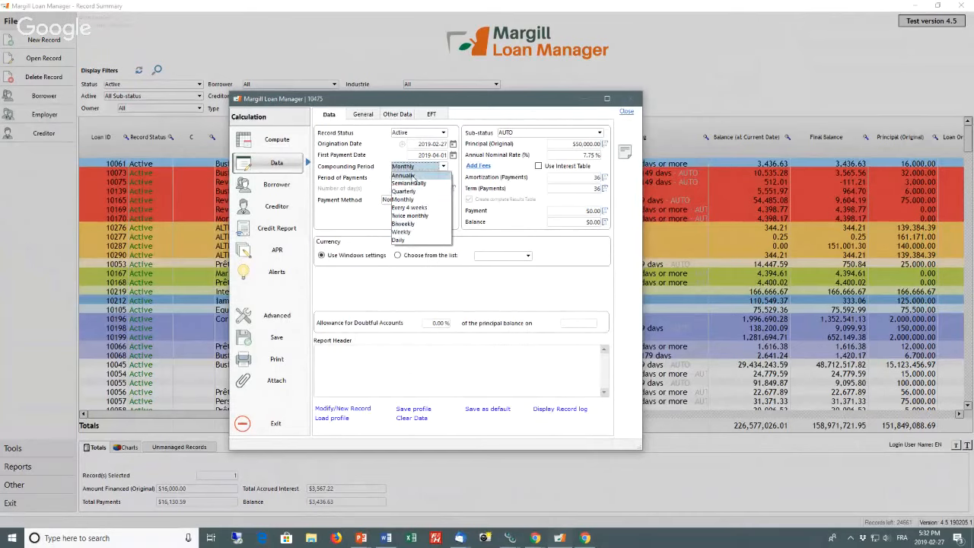
click(383, 181)
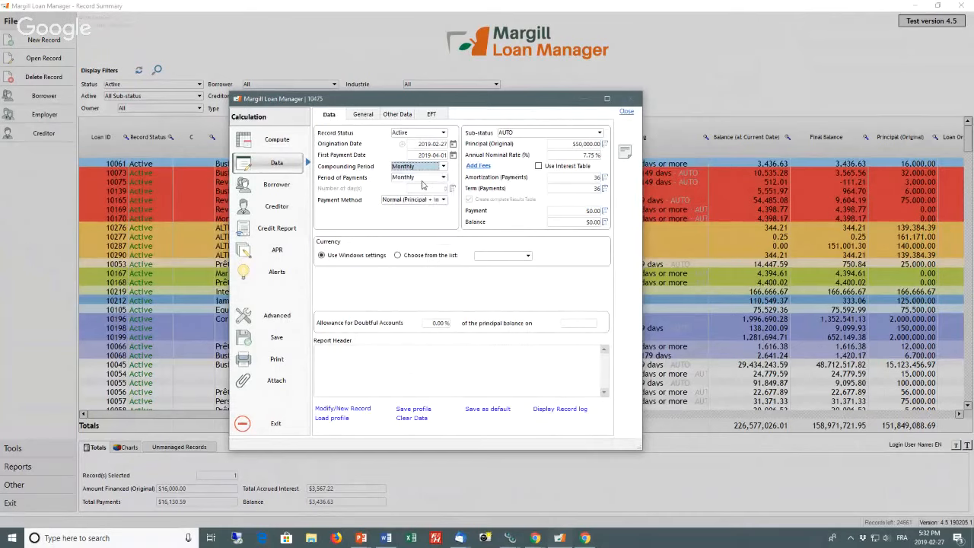
click(423, 180)
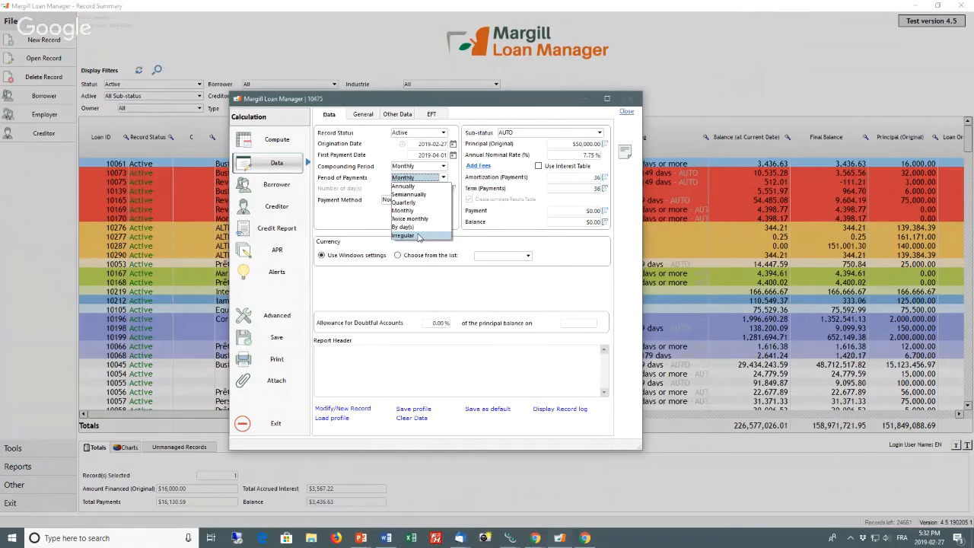
click(370, 219)
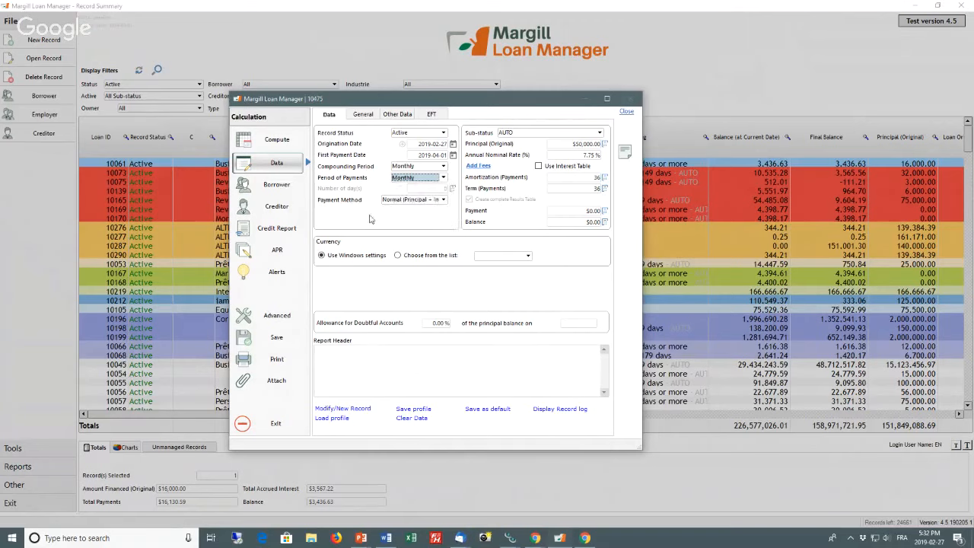
click(432, 200)
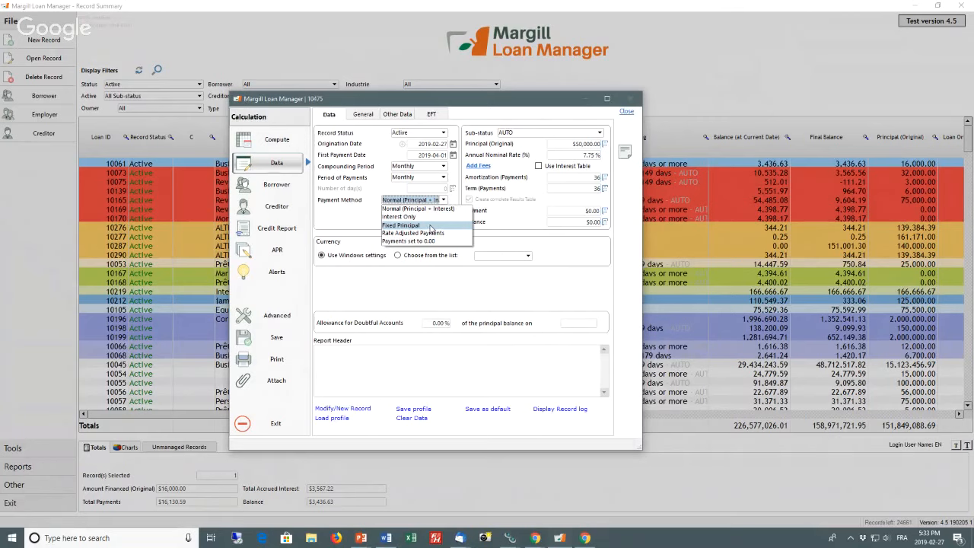
click(557, 144)
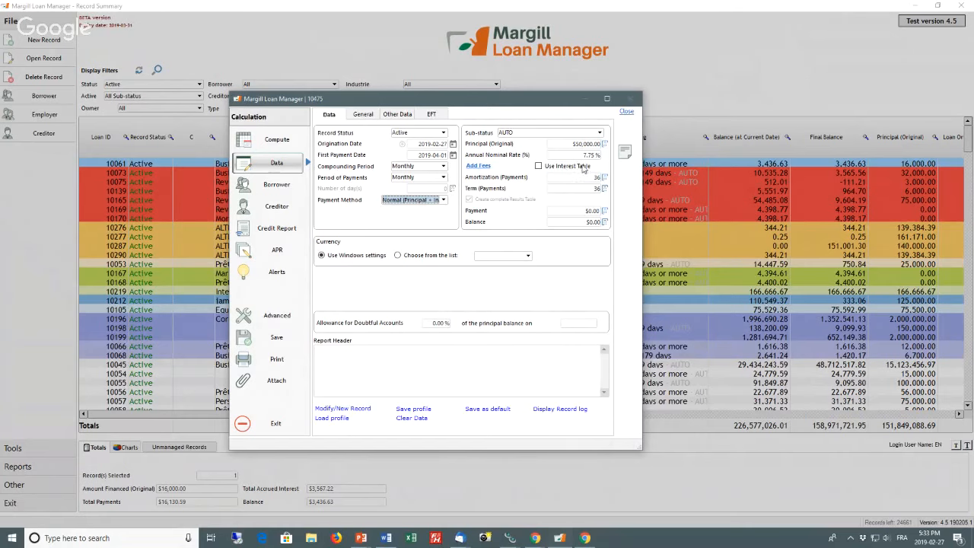
click(478, 166)
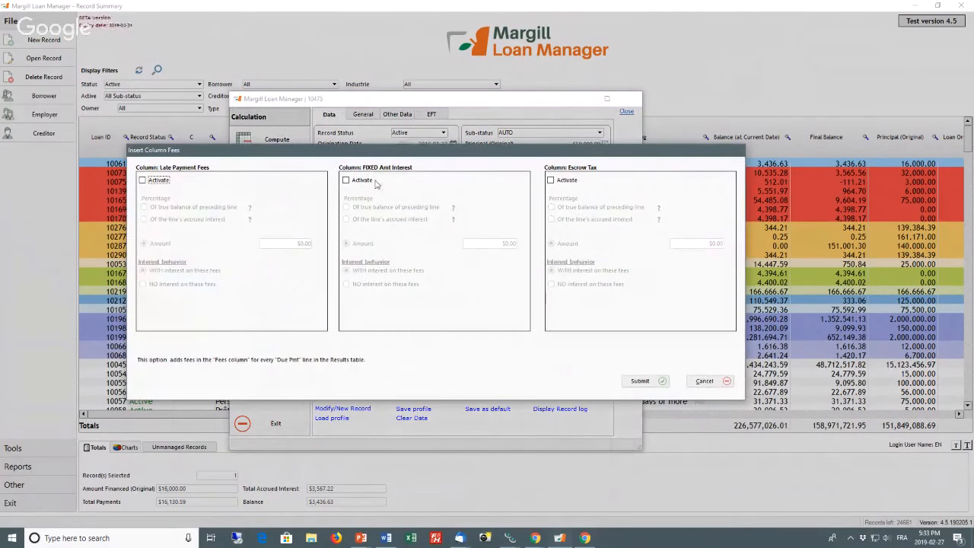
click(703, 382)
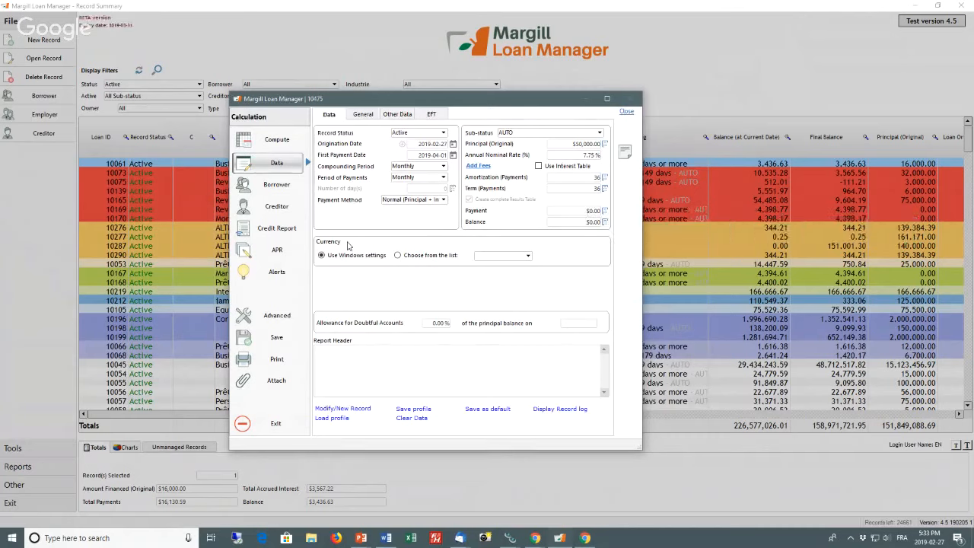
click(529, 256)
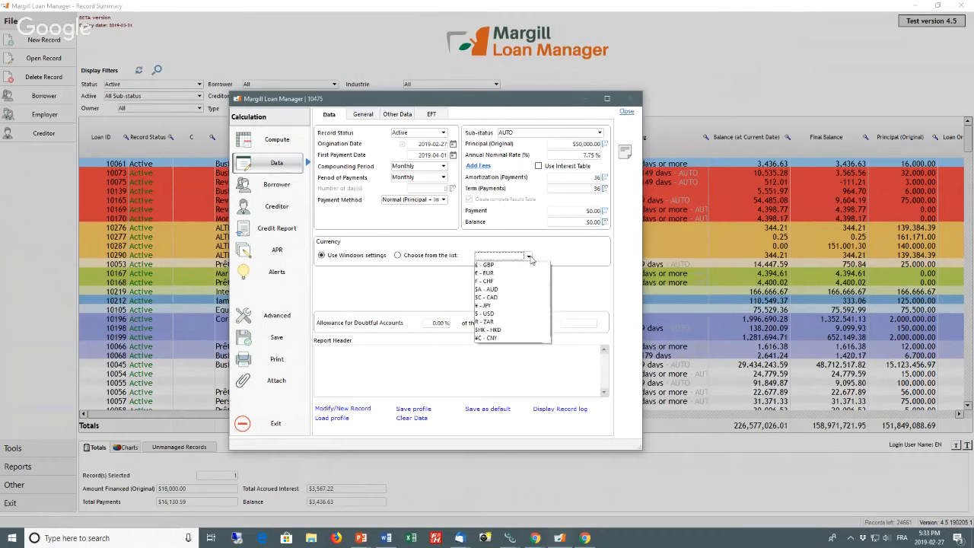
click(576, 257)
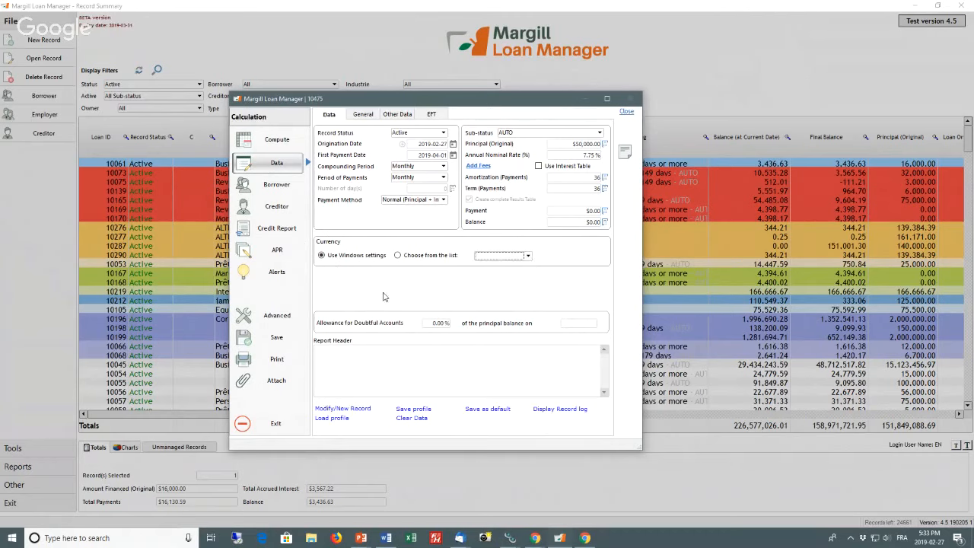
Compute the loan's payment schedule and widen the record window to show more of the results table columns
click(270, 145)
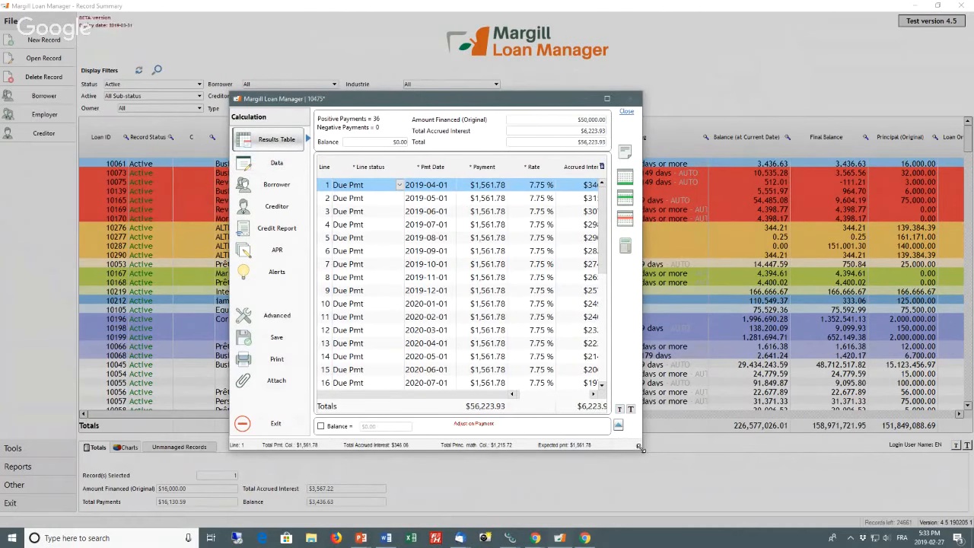
drag(639, 449, 722, 449)
drag(852, 442, 968, 449)
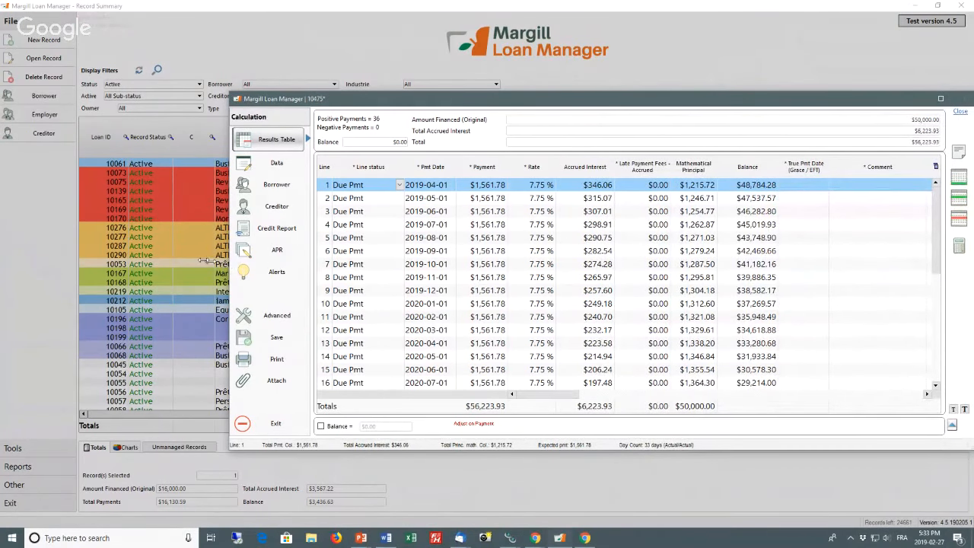
drag(206, 260, 85, 245)
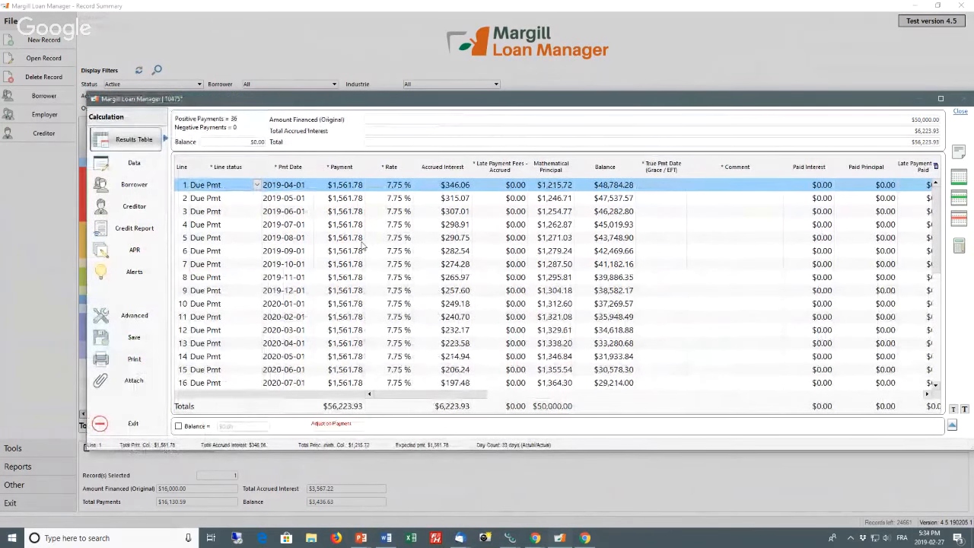
Set the interest rate of payment lines 1 to 6 to 3%
drag(352, 190, 354, 248)
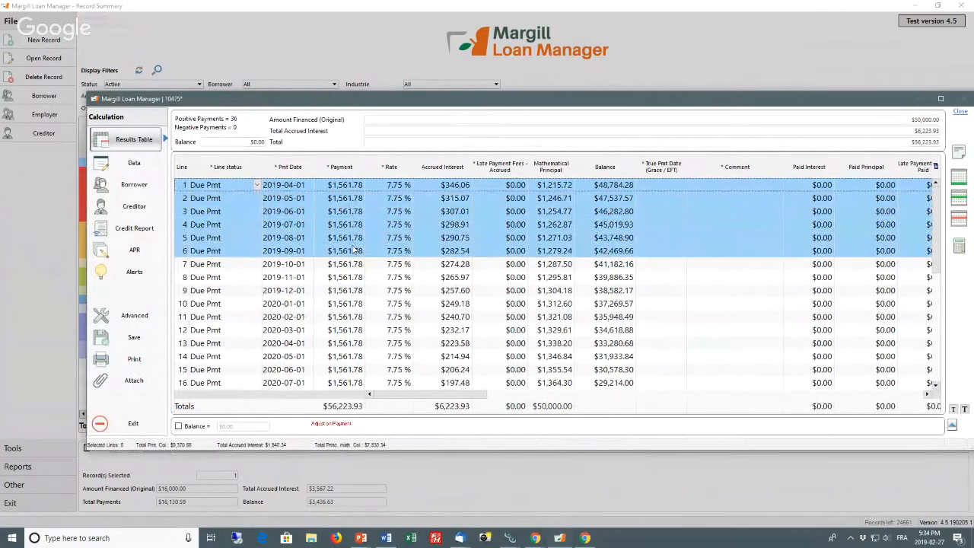
right_click(390, 202)
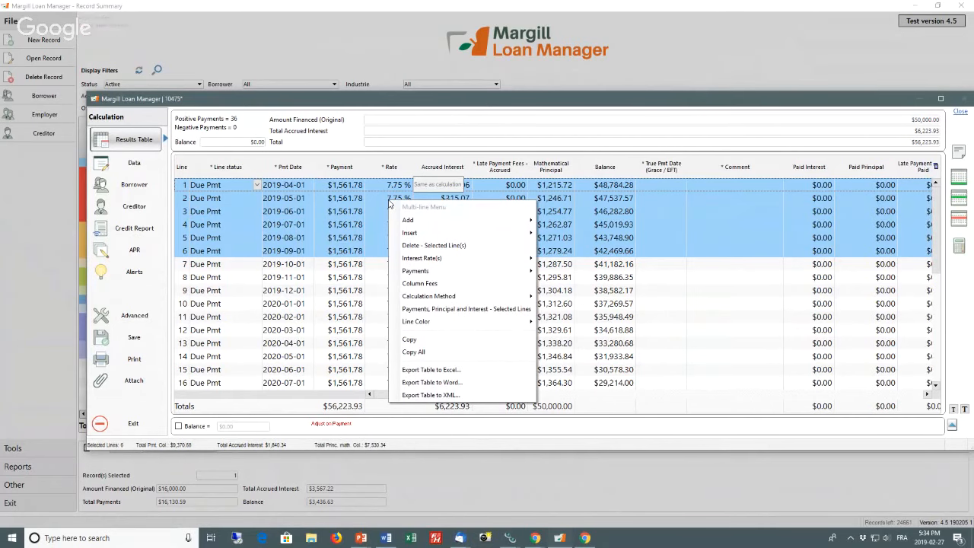
mouse_move(433, 263)
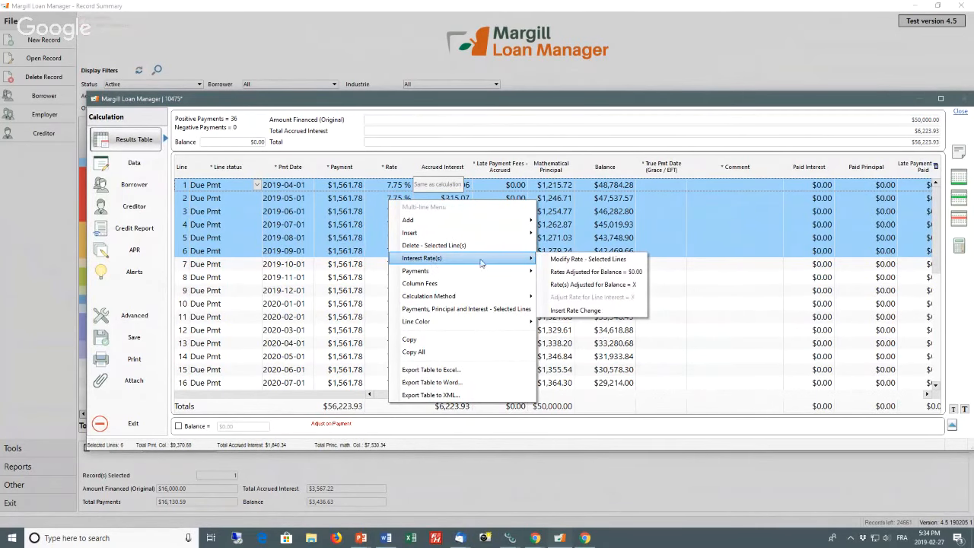
click(564, 263)
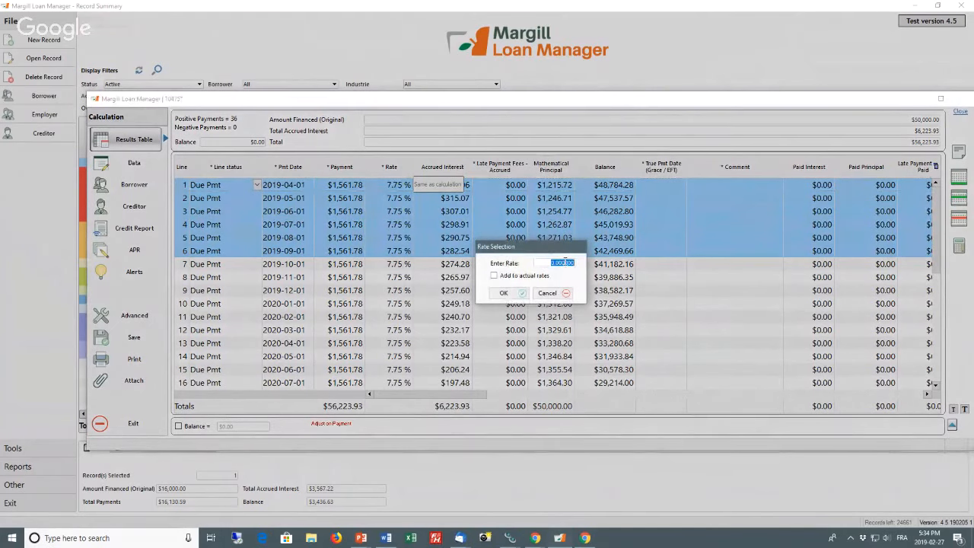
text(4)
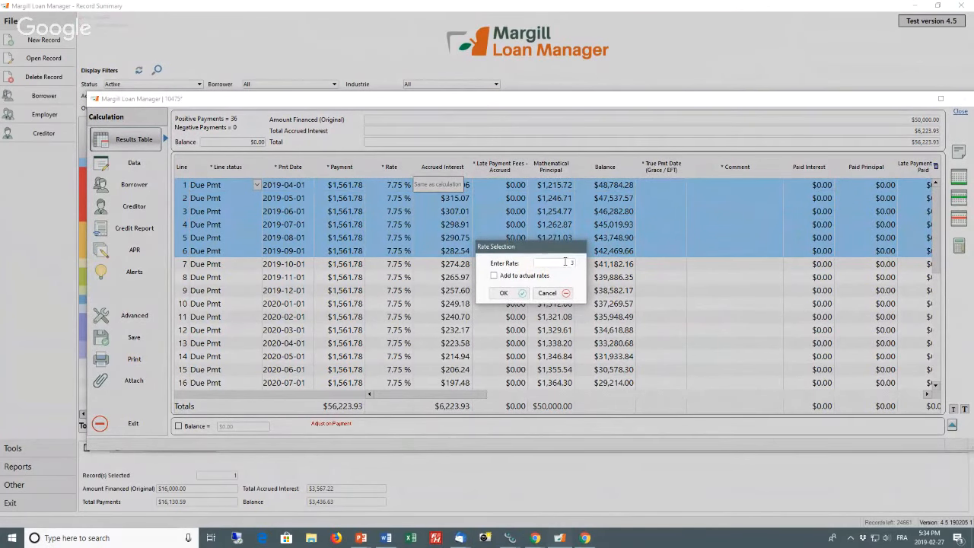
click(505, 293)
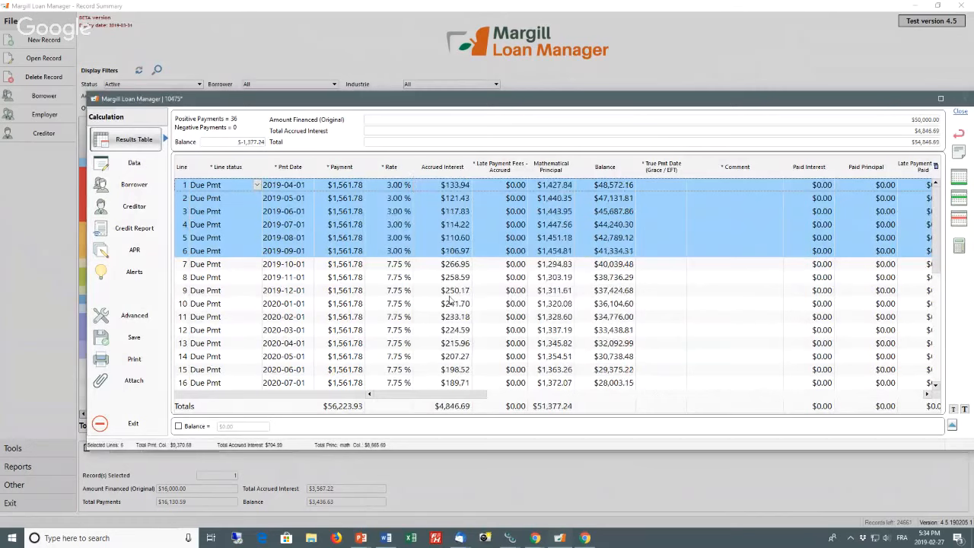
click(512, 295)
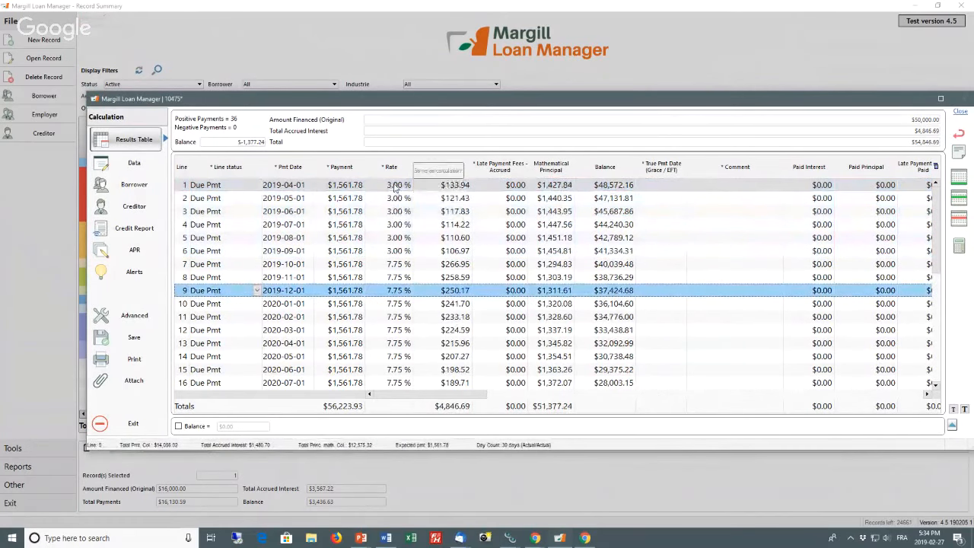
Make payment lines 1 to 6 interest-only, without having the program remember the line behavior
drag(395, 187, 384, 249)
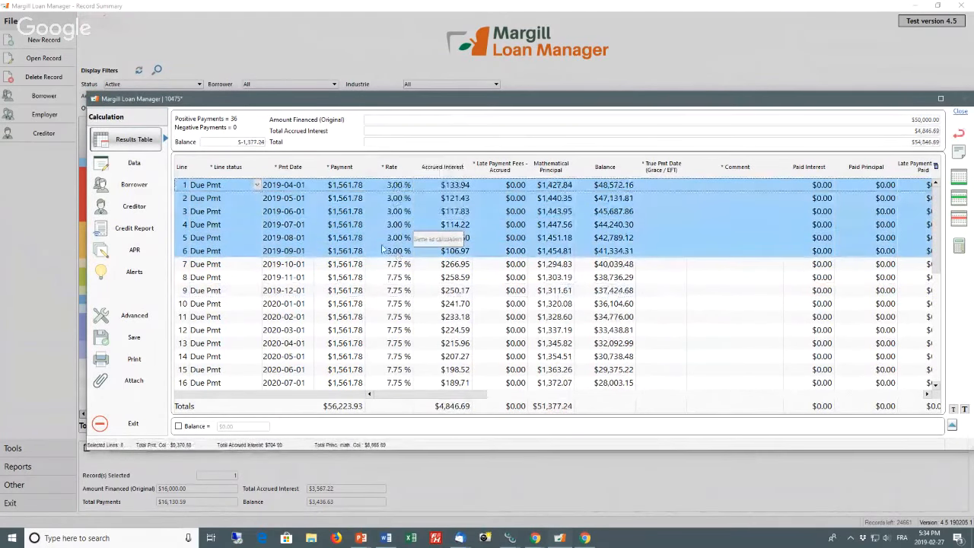
right_click(344, 201)
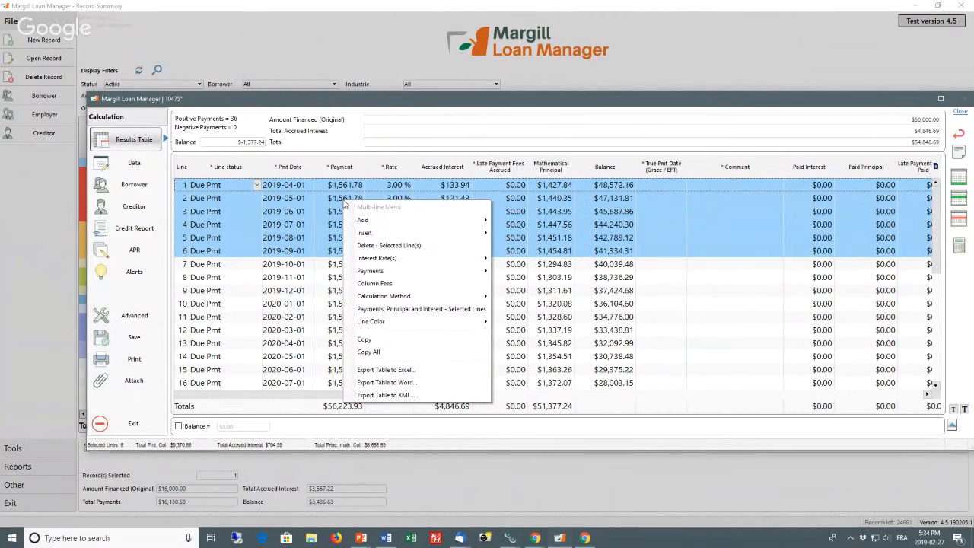
mouse_move(383, 272)
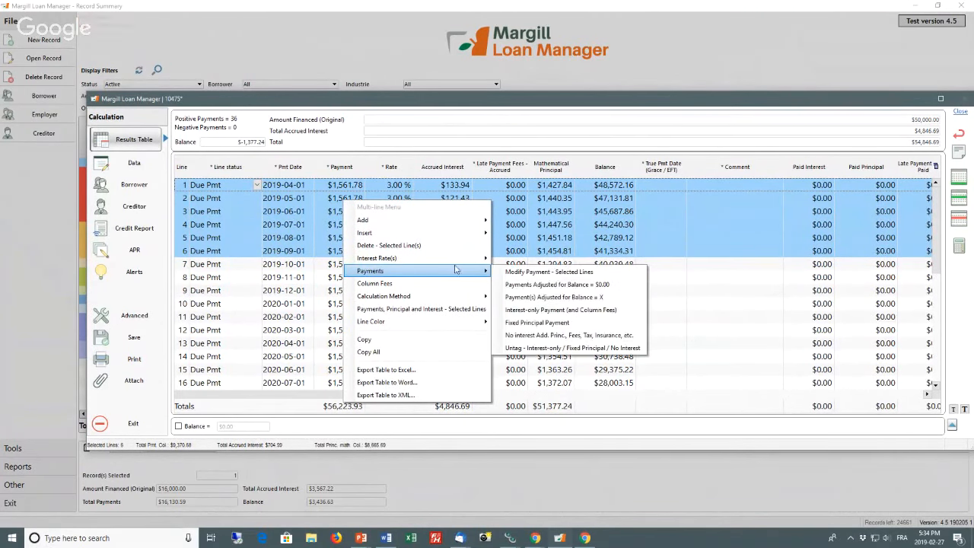
click(536, 310)
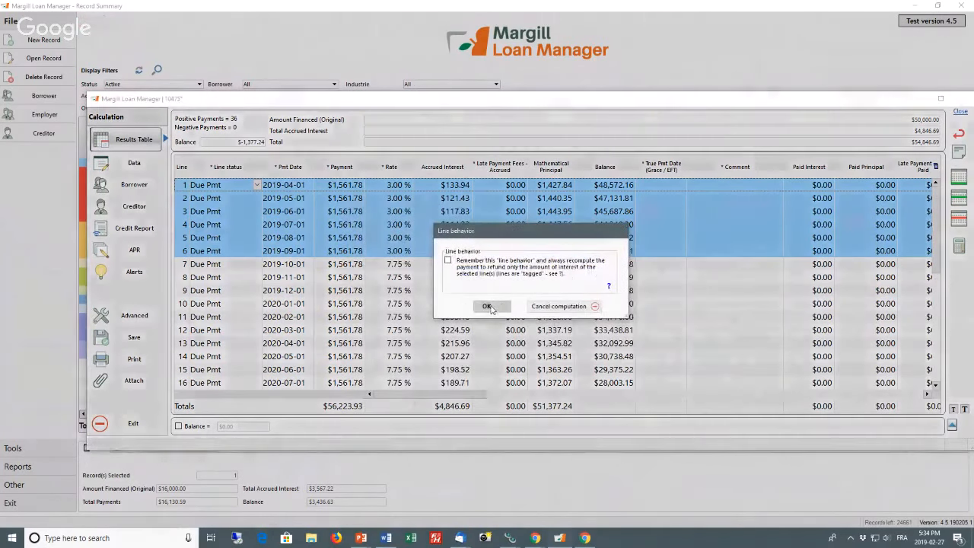
click(490, 308)
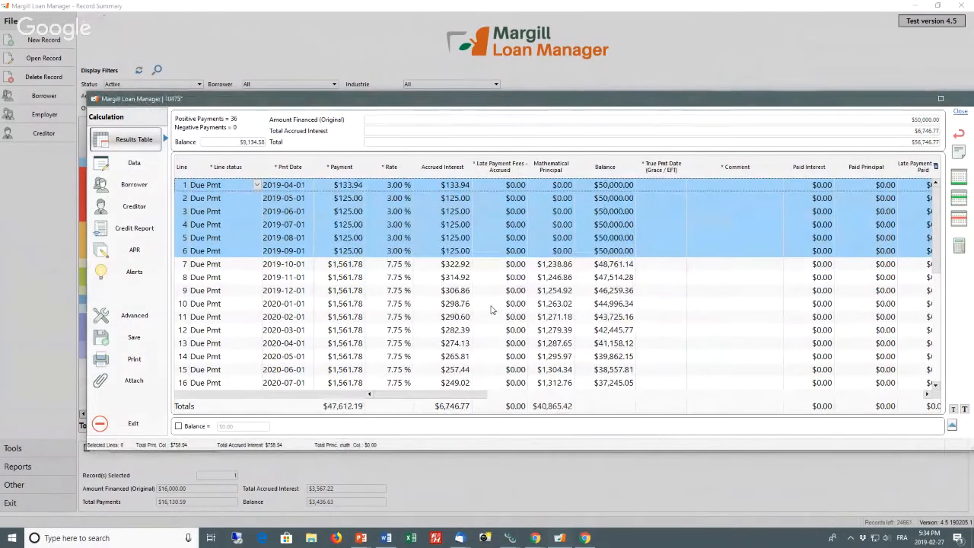
click(449, 277)
click(347, 186)
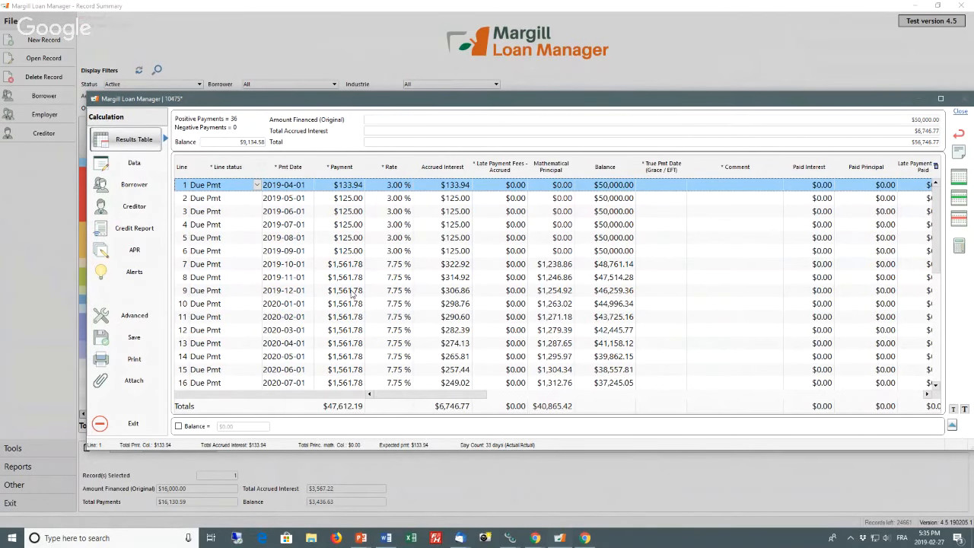
Set the payment of the December, January and February lines 9–11, 21–23 and 33–35 to $3,000
drag(352, 294, 354, 320)
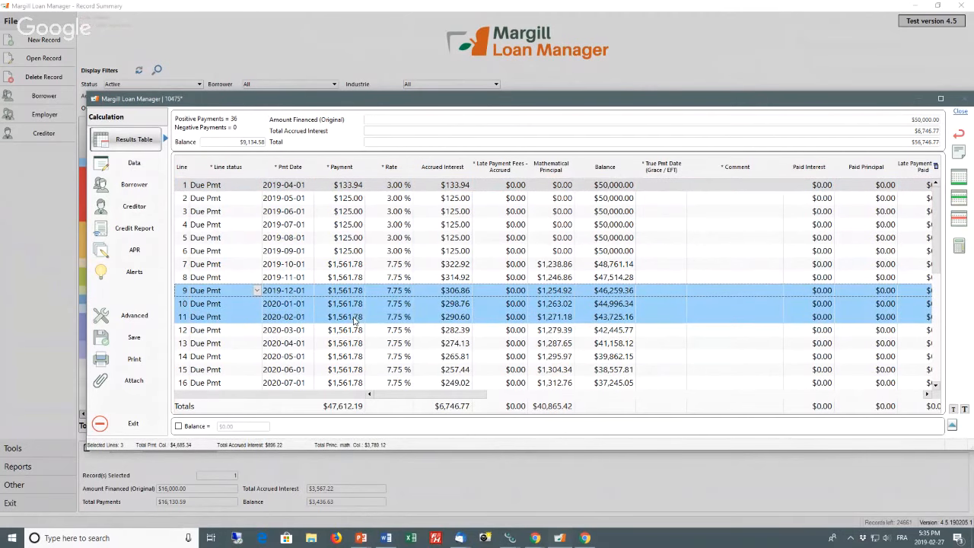
scroll(353, 320, down, 2)
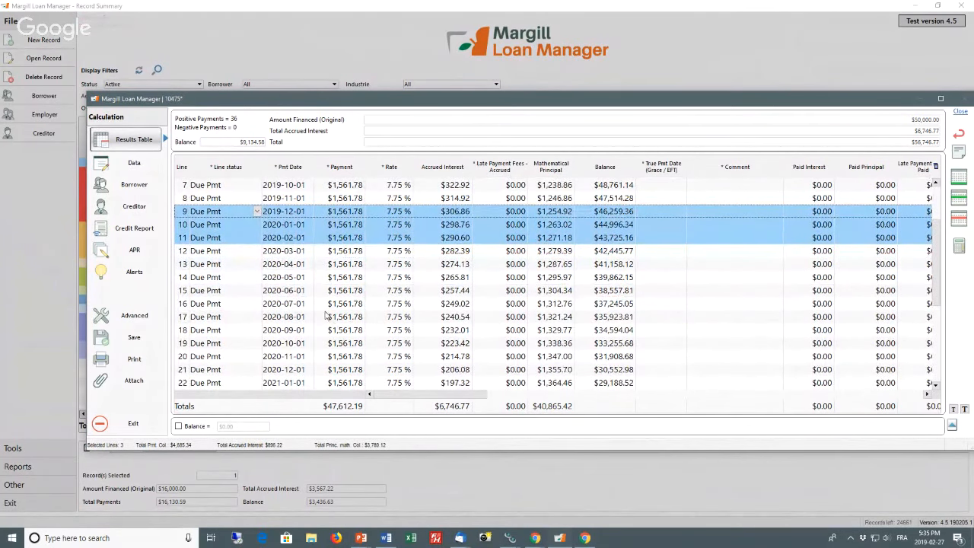
ctrl+click(349, 370)
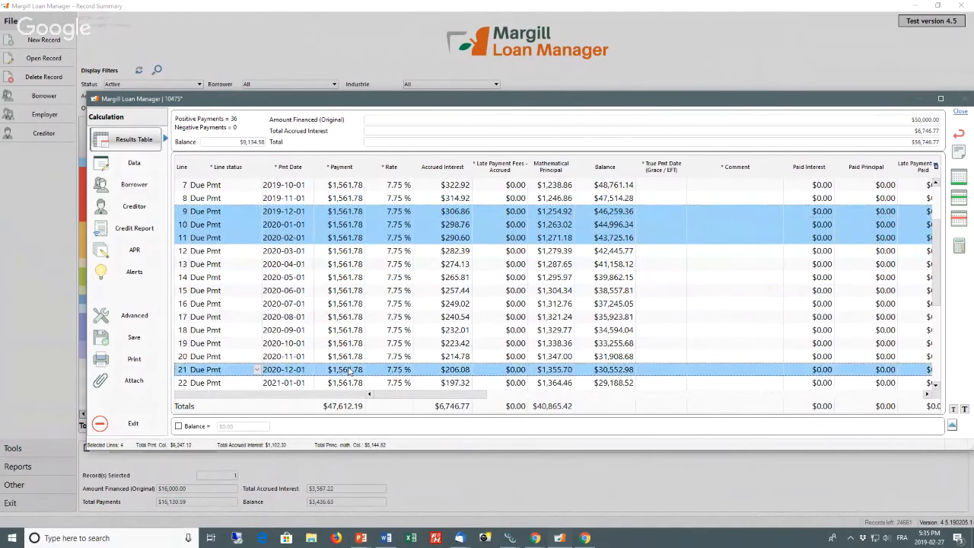
scroll(349, 370, down, 1)
ctrl+click(346, 336)
ctrl+click(346, 350)
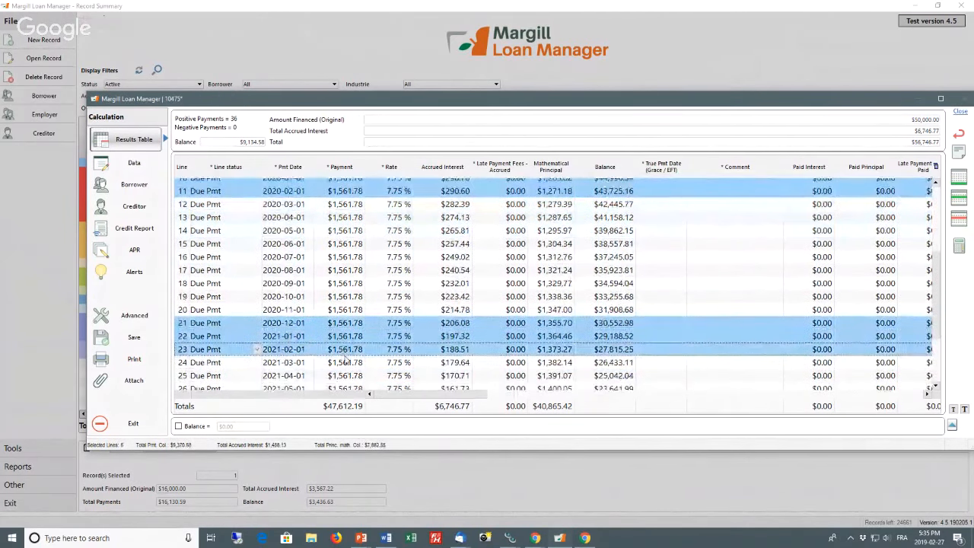
scroll(346, 357, down, 3)
ctrl+click(347, 366)
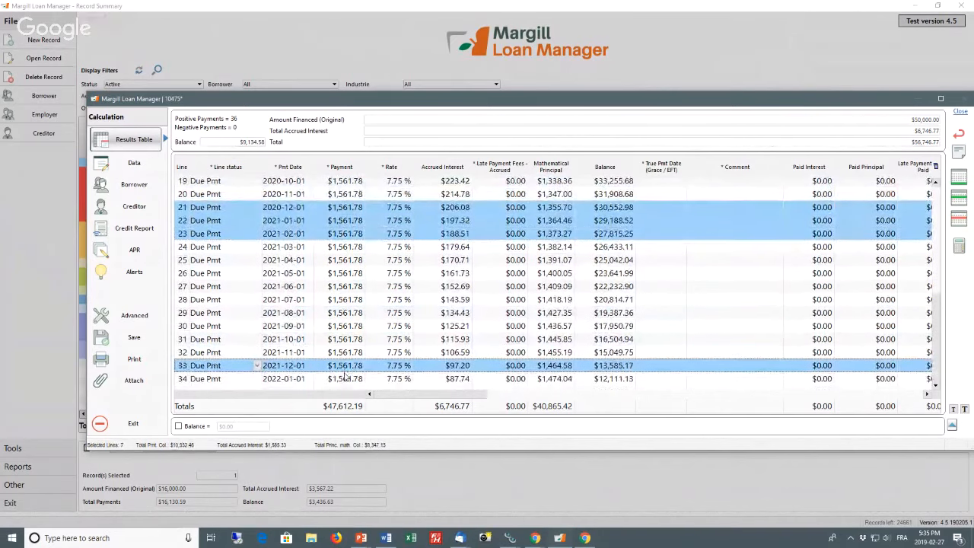
scroll(344, 374, down, 1)
ctrl+click(340, 357)
ctrl+click(339, 371)
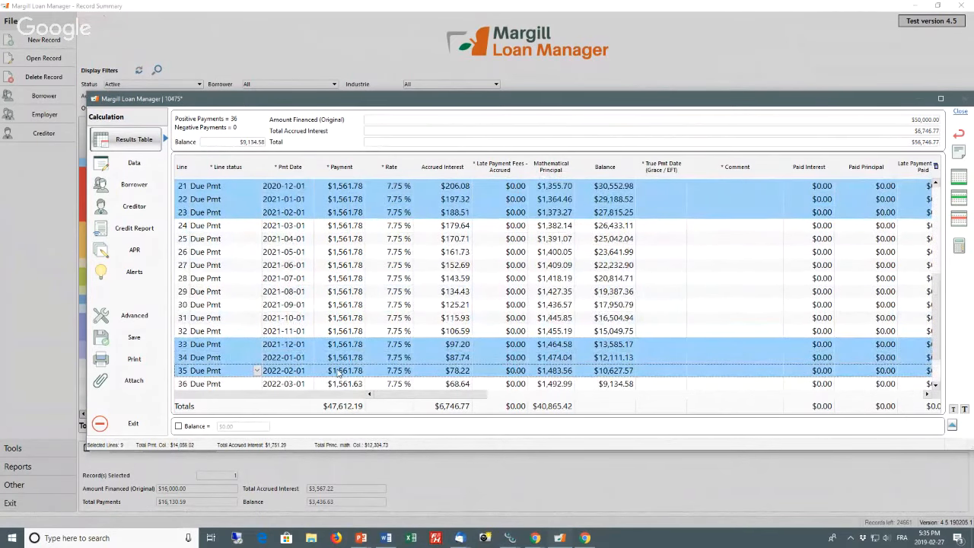
scroll(340, 370, up, 7)
right_click(333, 279)
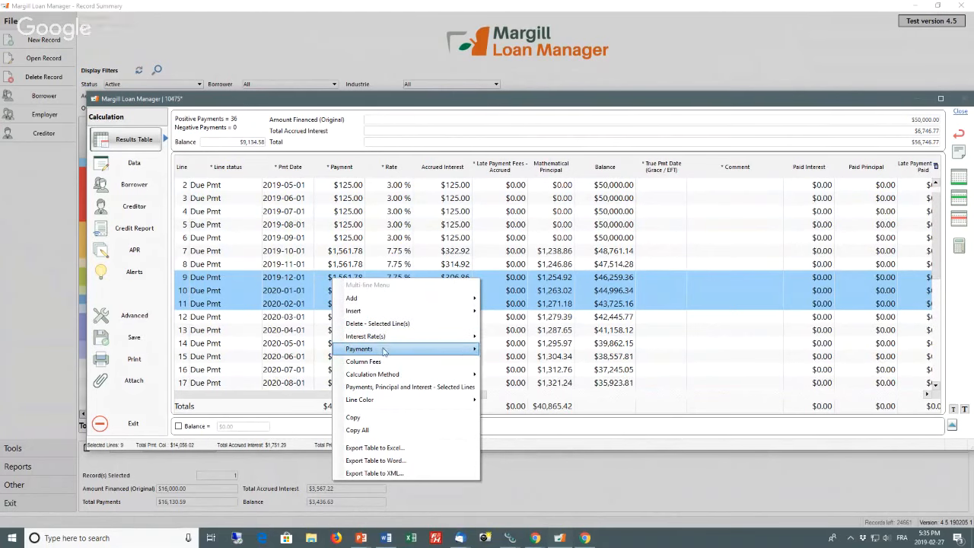
mouse_move(385, 351)
click(518, 356)
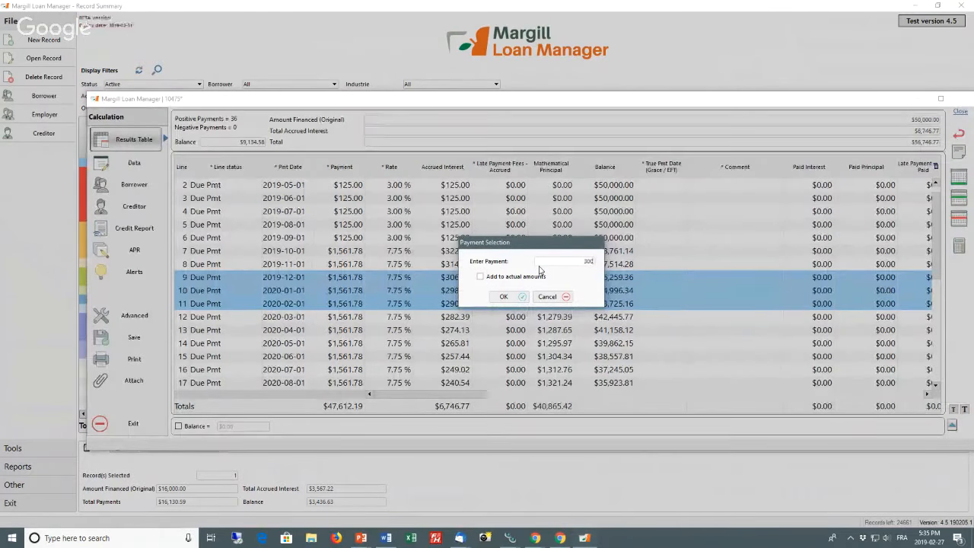
text(00)
click(504, 297)
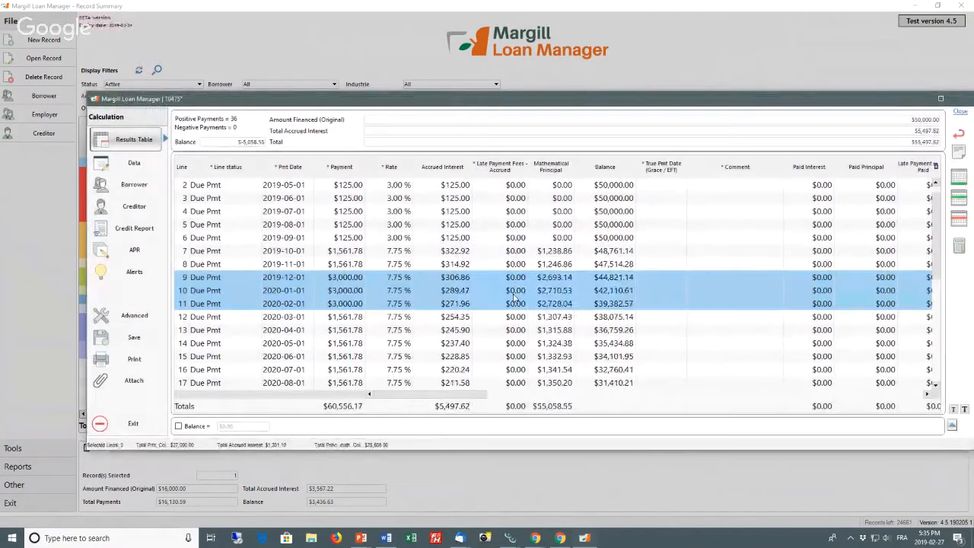
Adjust the payments of lines 7 to 36, excluding the December to February lines, for a balance of $0.00
click(357, 253)
scroll(357, 255, down, 6)
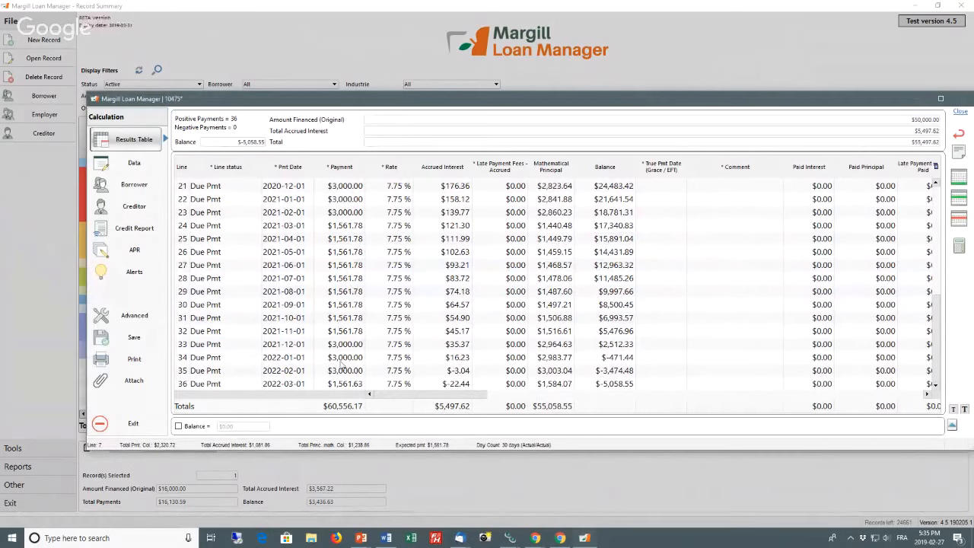
shift+click(346, 383)
ctrl+click(346, 357)
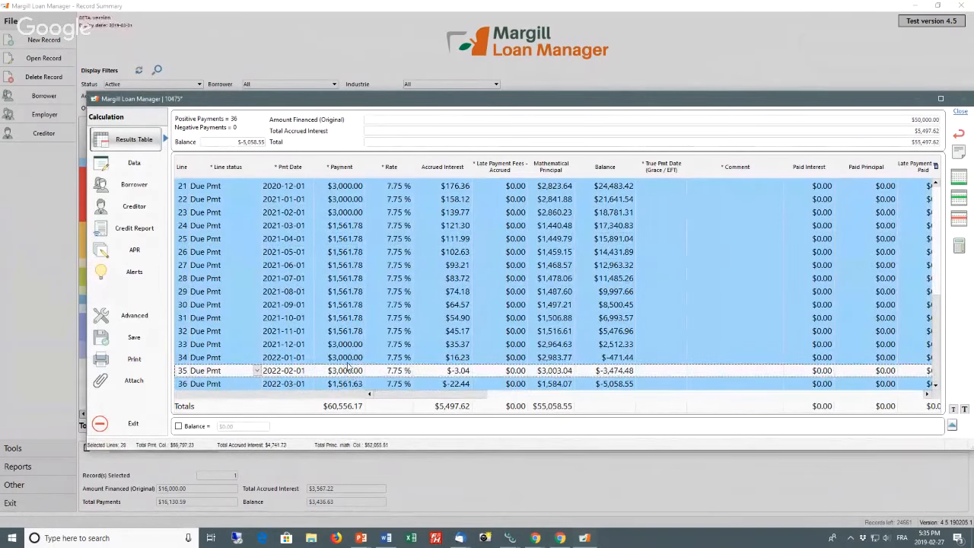
ctrl+click(346, 370)
ctrl+click(346, 344)
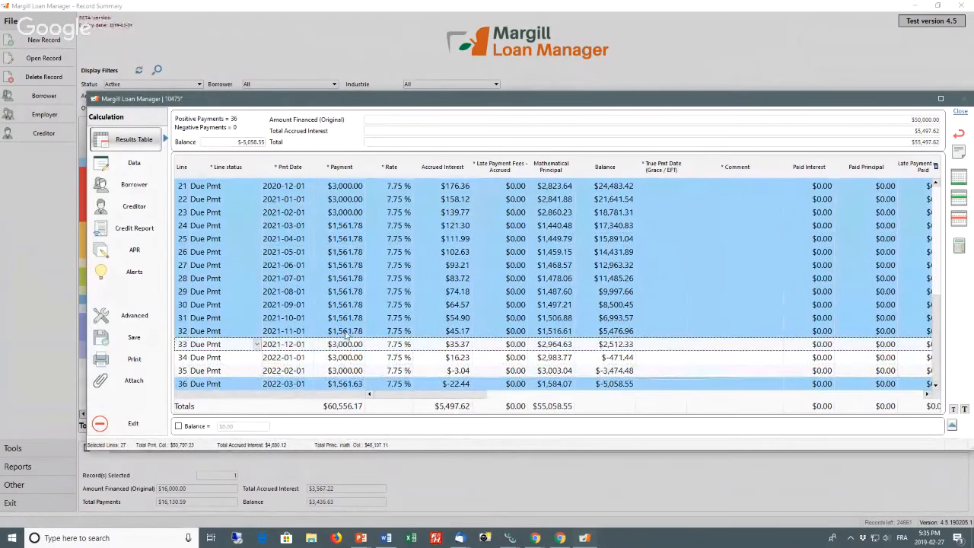
ctrl+click(347, 212)
ctrl+click(347, 199)
ctrl+click(347, 186)
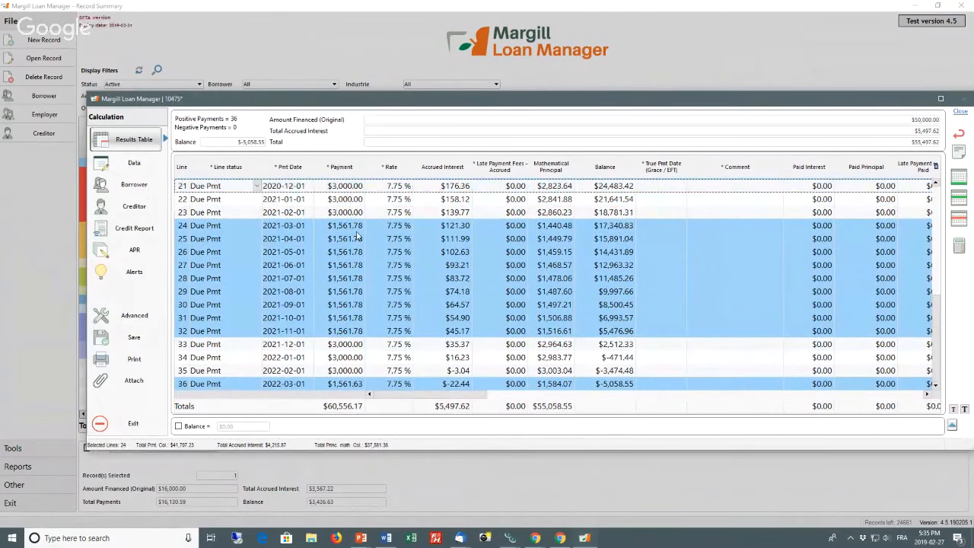
scroll(357, 243, up, 4)
scroll(350, 258, up, 1)
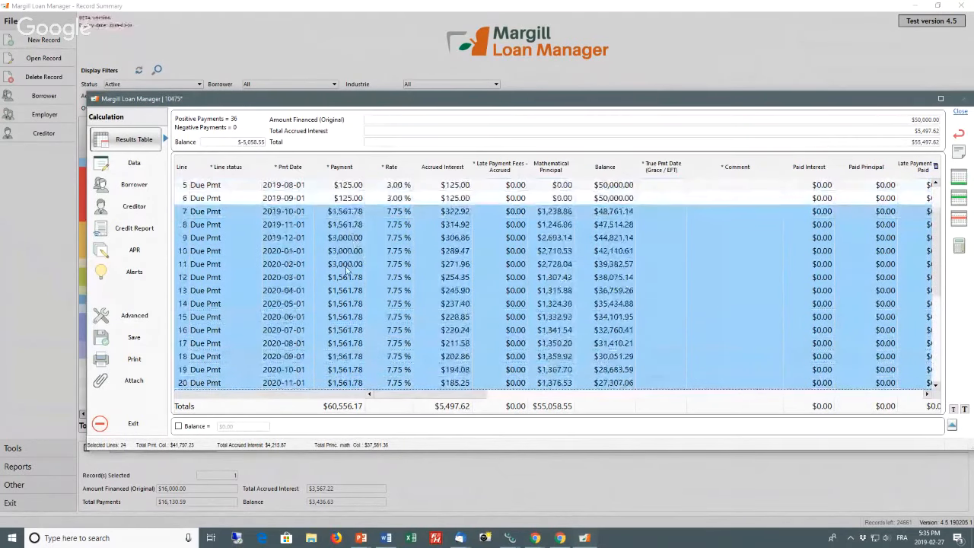
ctrl+click(347, 264)
ctrl+click(347, 251)
ctrl+click(347, 238)
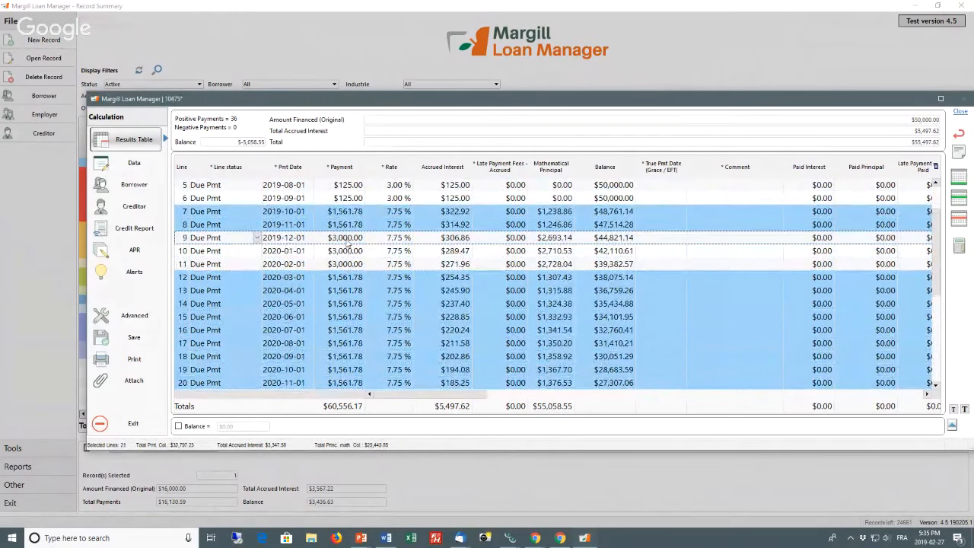
right_click(345, 292)
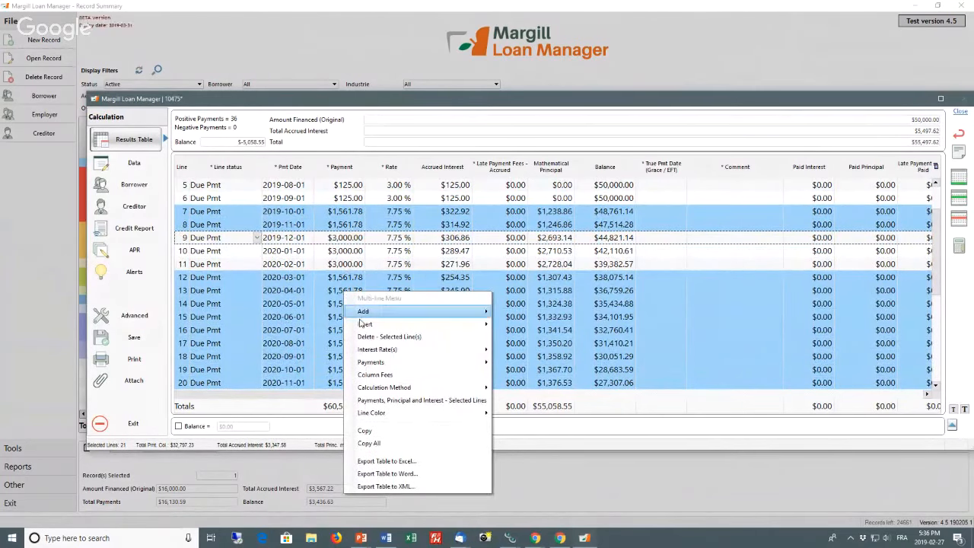
mouse_move(395, 362)
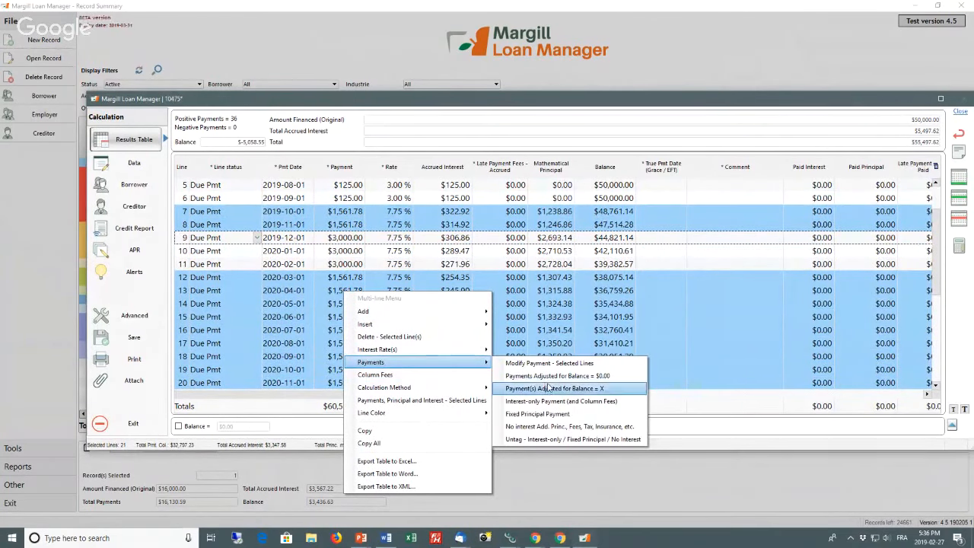
click(601, 376)
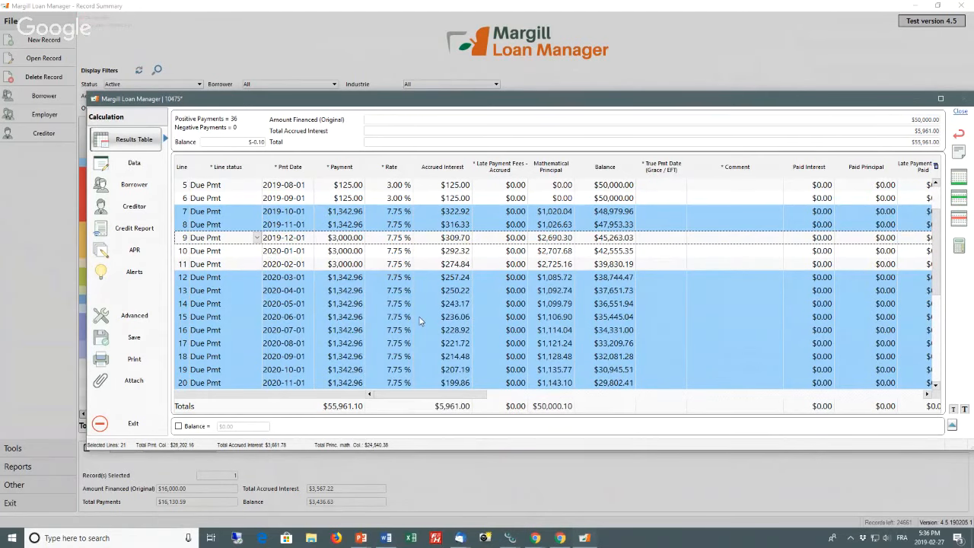
Review the recalculated payments, rates and balances throughout the payment schedule
click(419, 320)
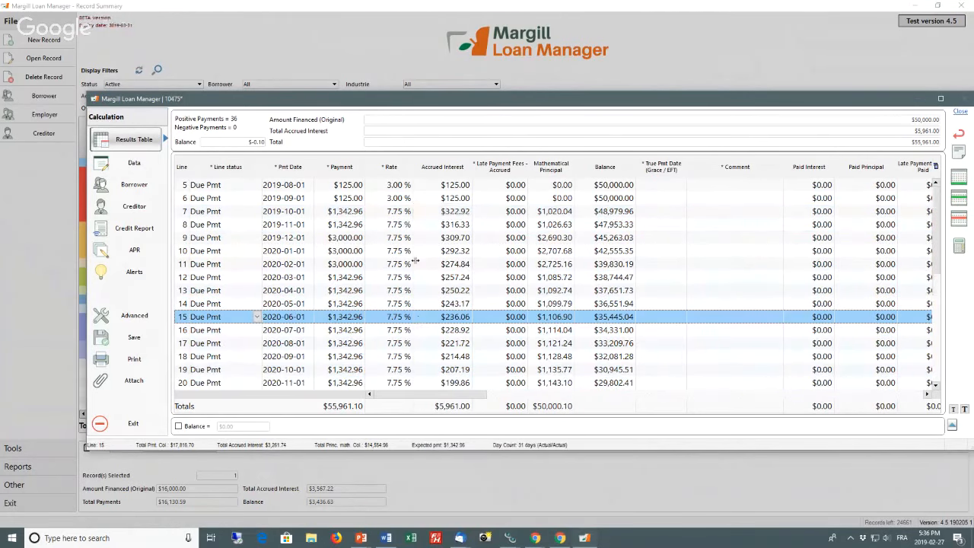
scroll(420, 320, up, 2)
scroll(406, 371, down, 3)
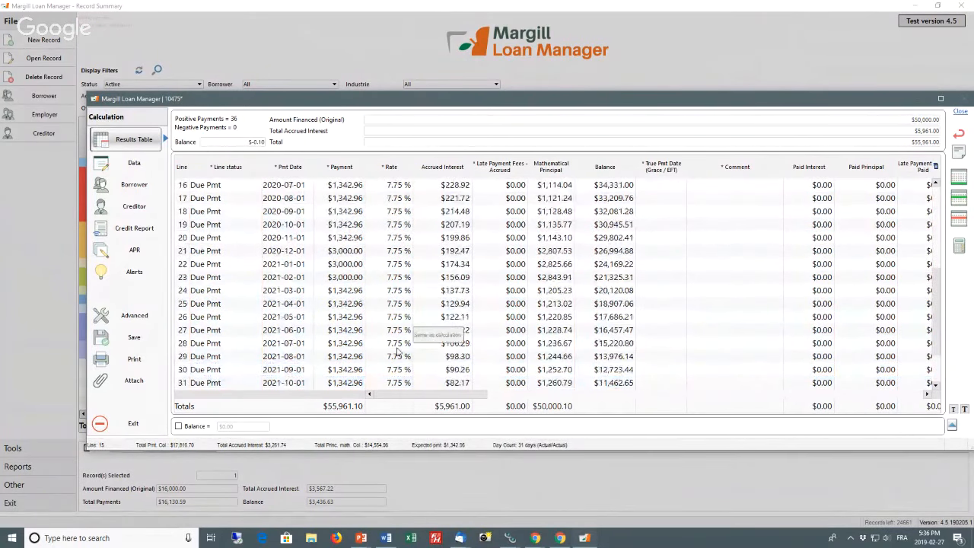
scroll(388, 343, down, 4)
scroll(363, 322, up, 5)
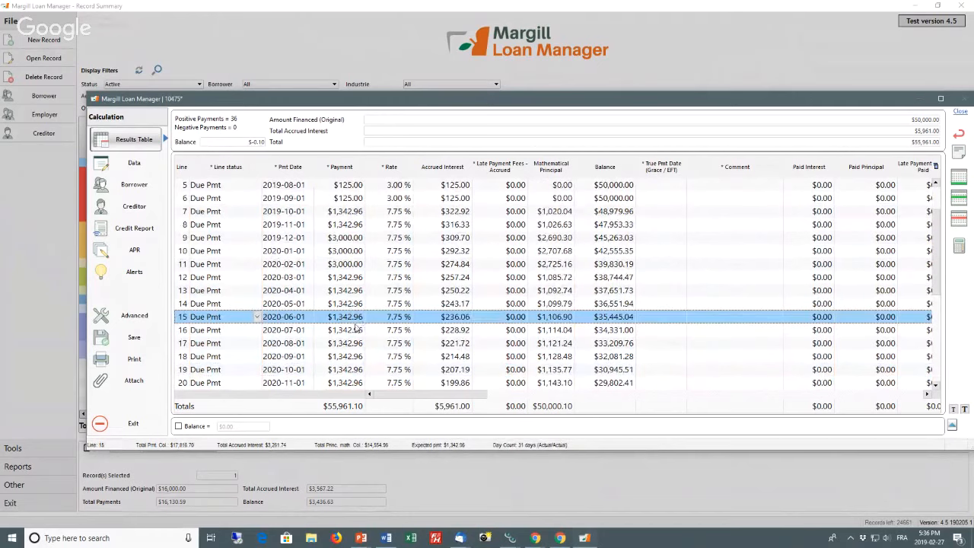
click(356, 317)
click(399, 356)
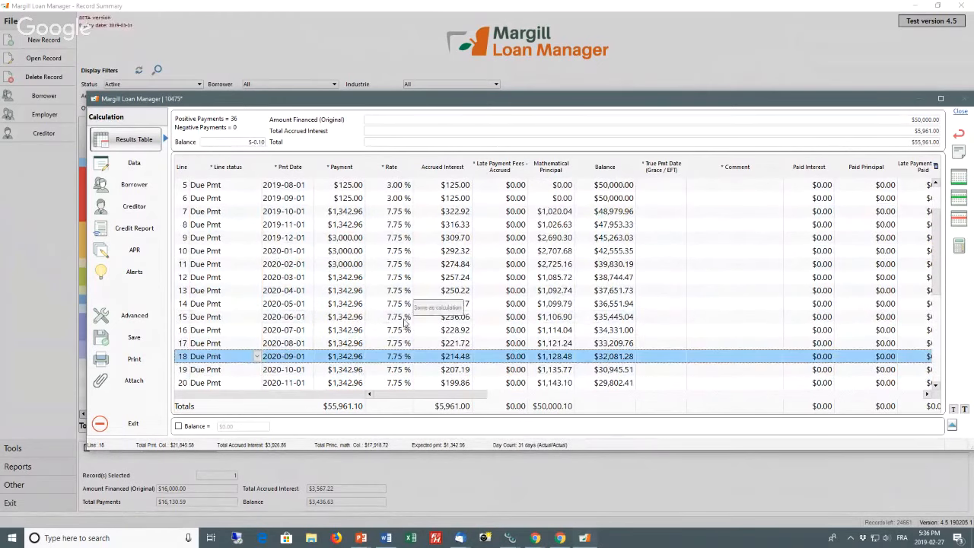
Try to turn payment lines 15 to 19 into fixed principal payments
drag(403, 319, 395, 374)
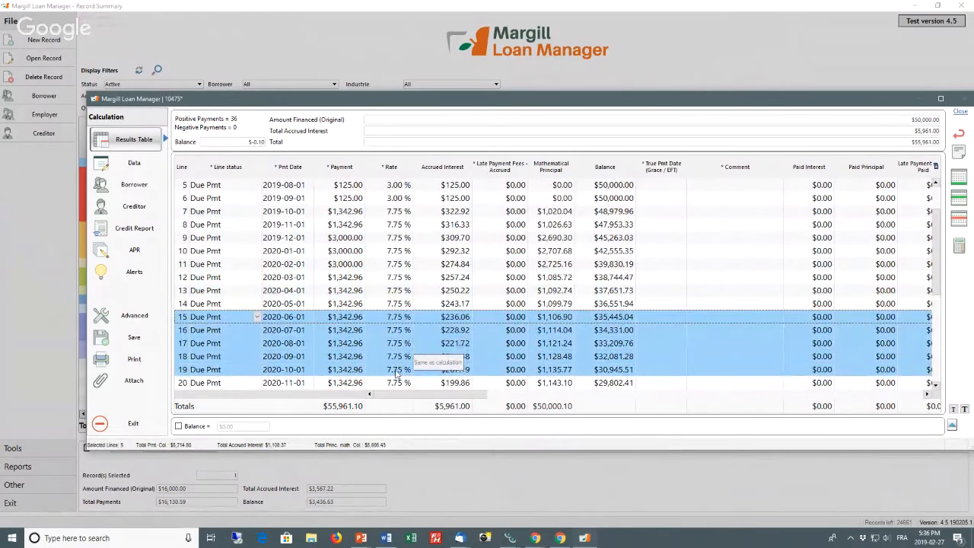
right_click(378, 329)
mouse_move(413, 403)
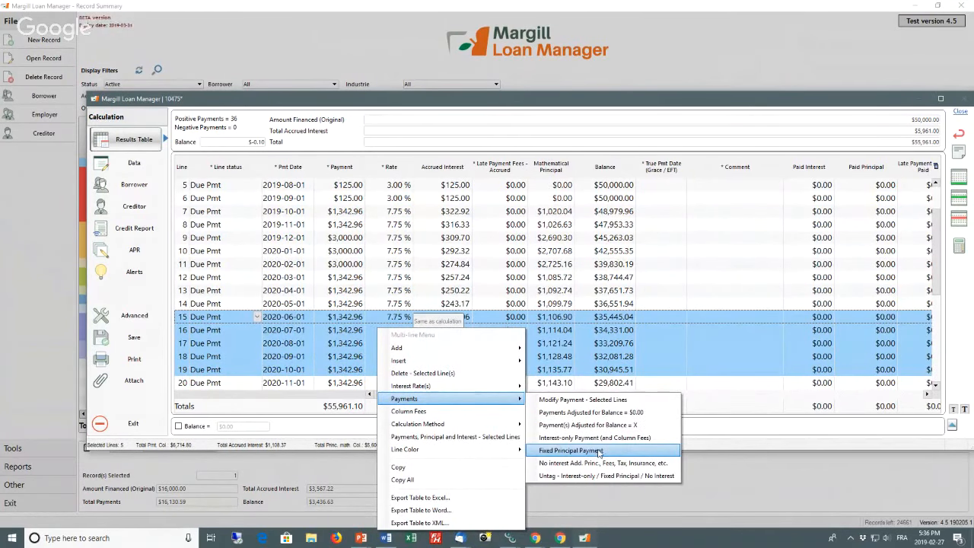
click(600, 451)
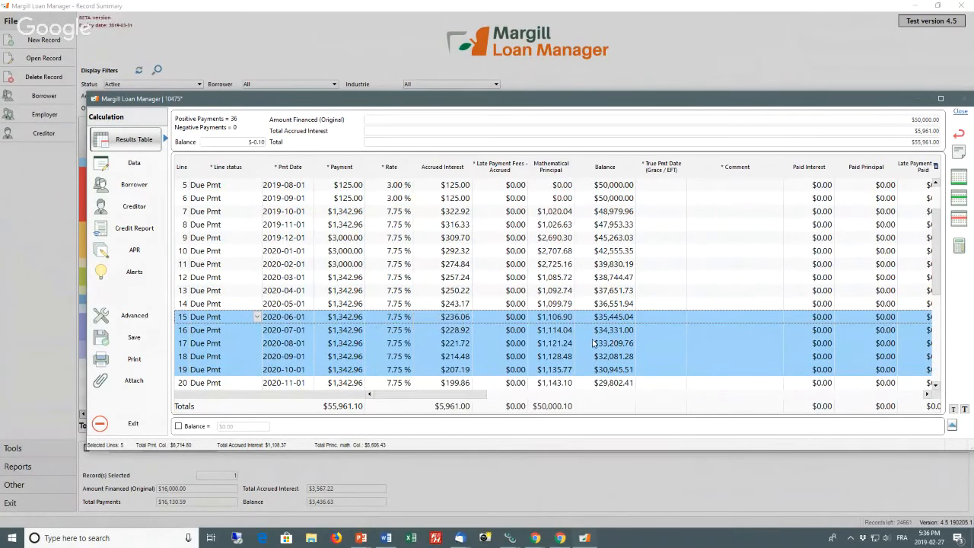
click(592, 343)
scroll(591, 343, up, 3)
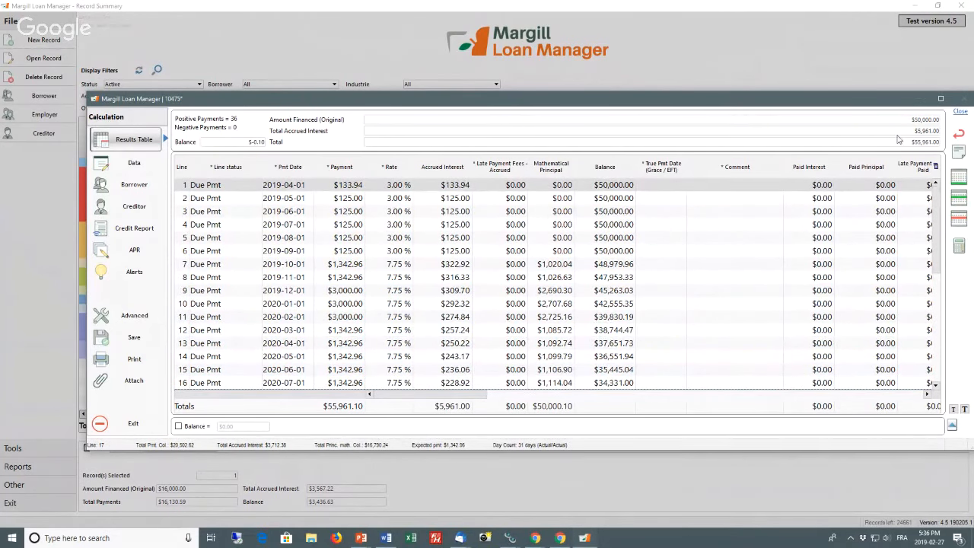
Insert one new line just before the 2020-06-01 payment on line 15
scroll(436, 318, down, 4)
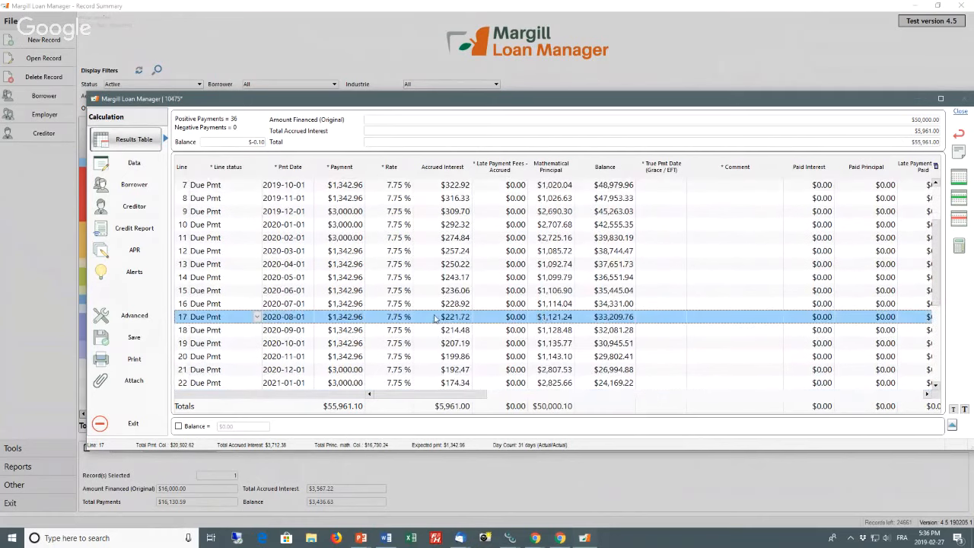
click(349, 291)
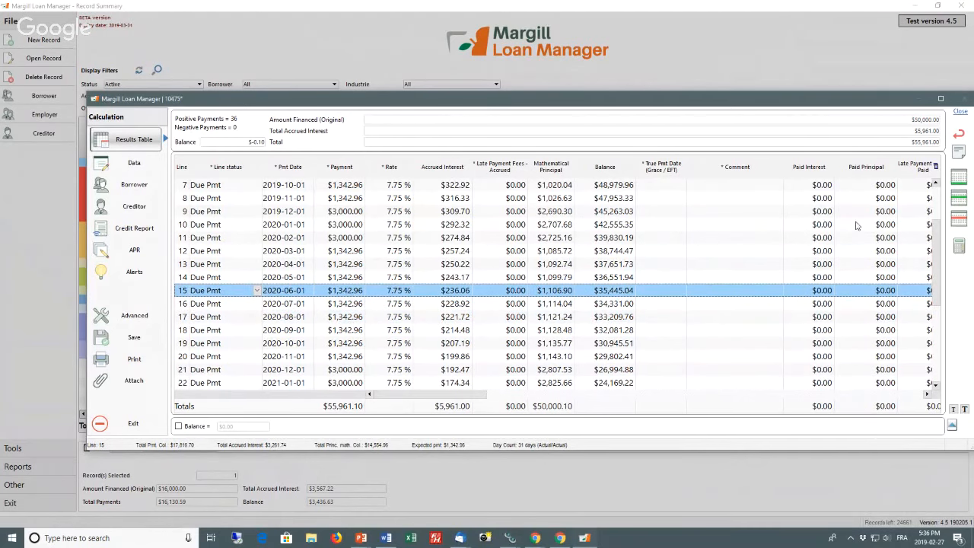
click(958, 197)
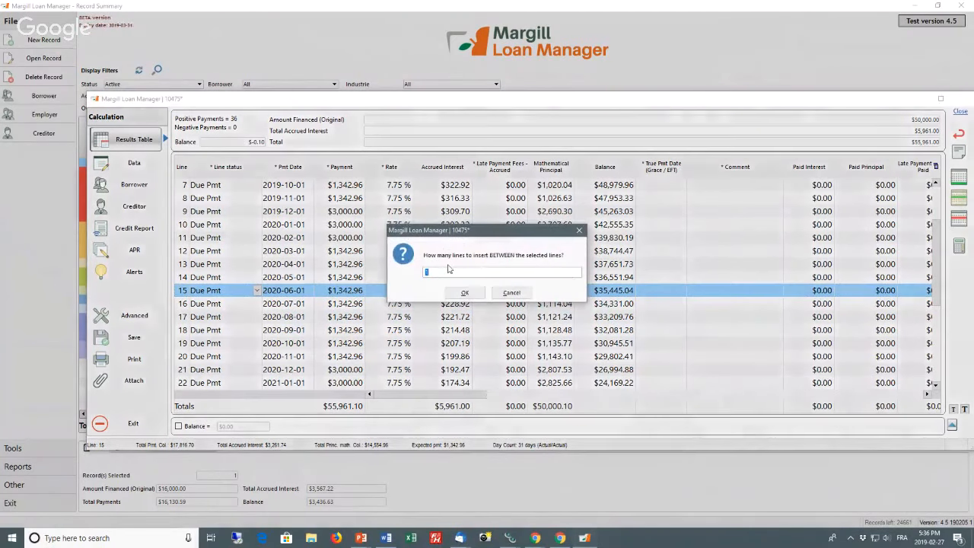
click(464, 292)
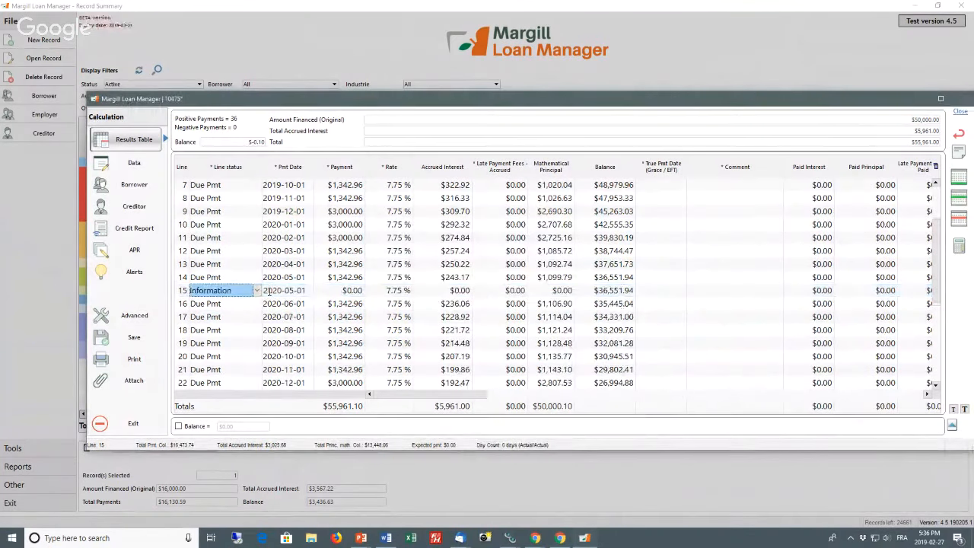
Set the inserted line 15's status to Add. Princ. (Loan) and its payment amount to -25000
click(257, 290)
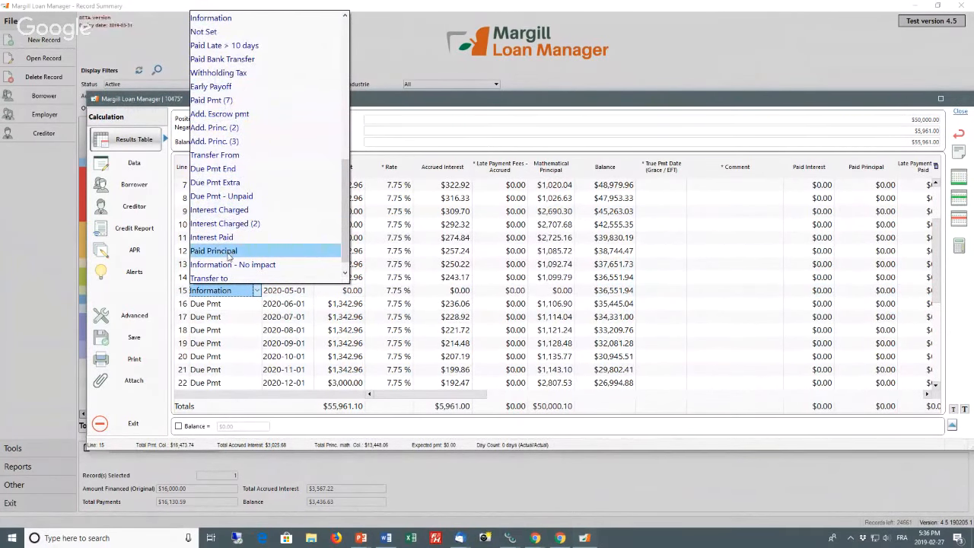
scroll(228, 256, up, 6)
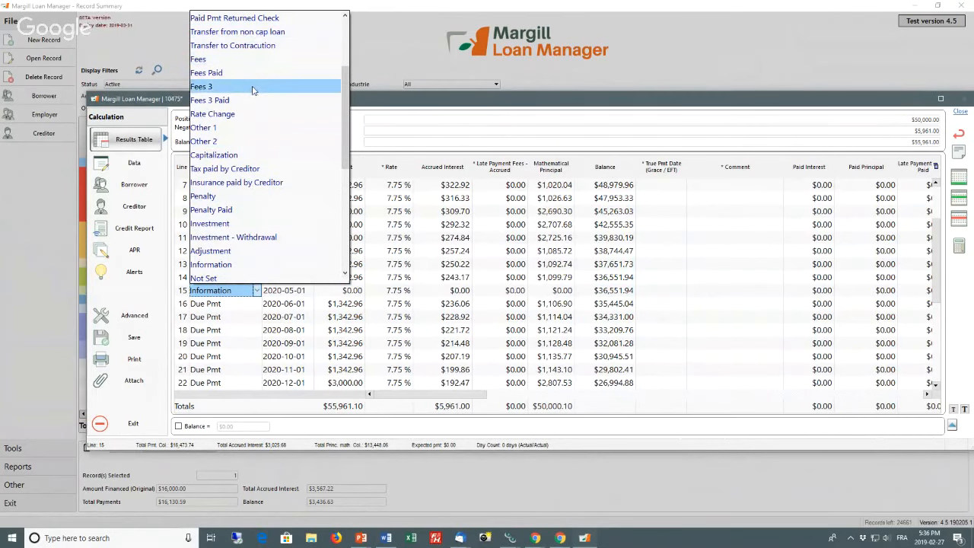
drag(342, 135, 349, 85)
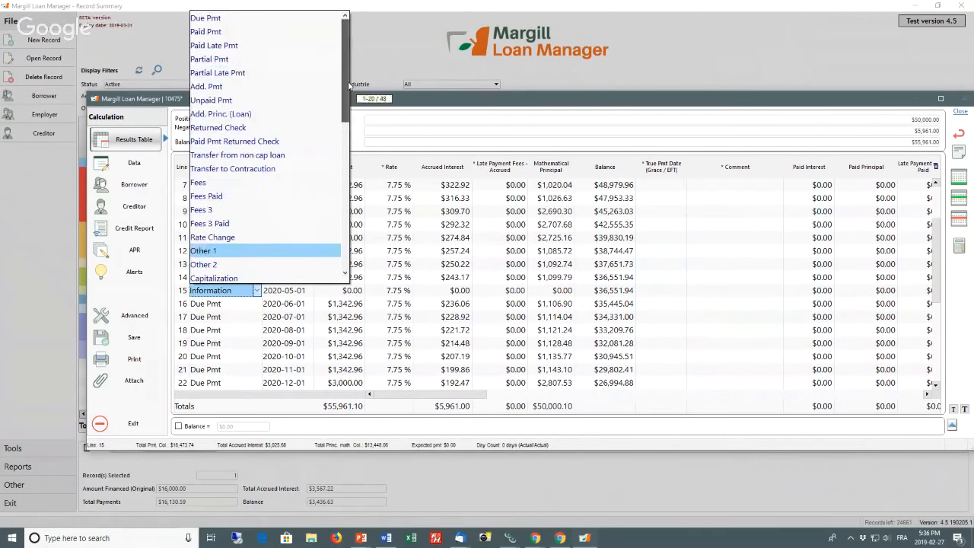
click(232, 119)
click(320, 290)
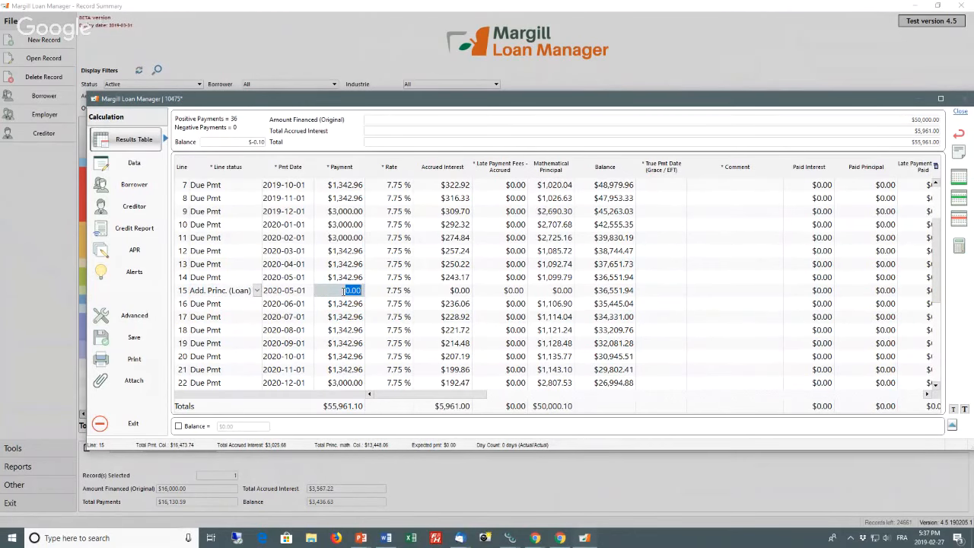
text(-25000)
key(Return)
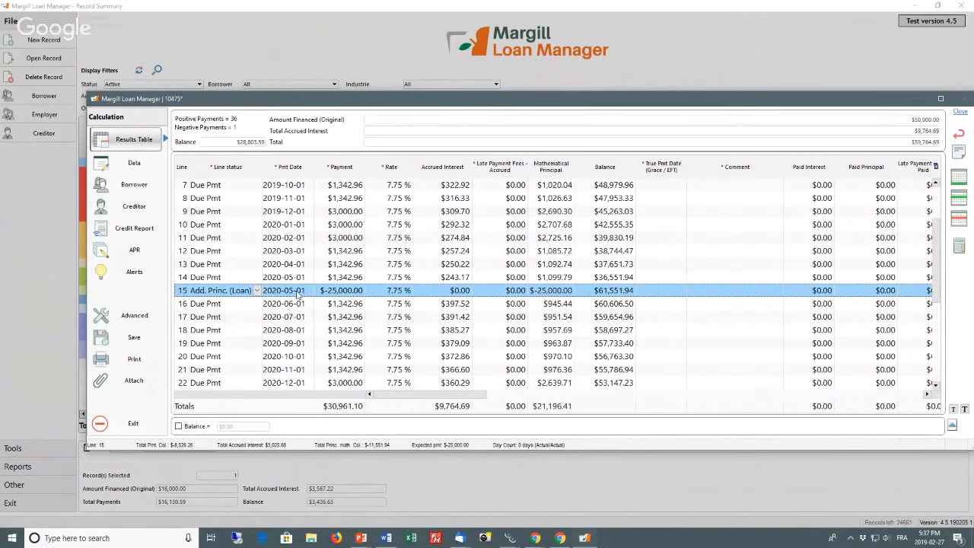
Set the payment date of the additional principal on line 15 to 2020-05-15
click(299, 293)
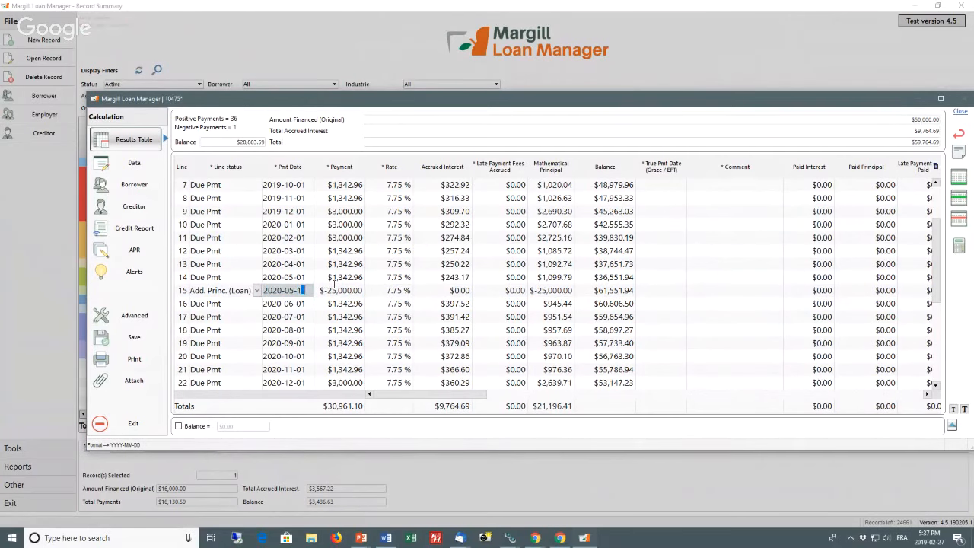
text(15)
Recalculate the payments on lines 16 to 37, excluding the $3,000.00 winter payments, so the loan balance comes to zero
click(344, 305)
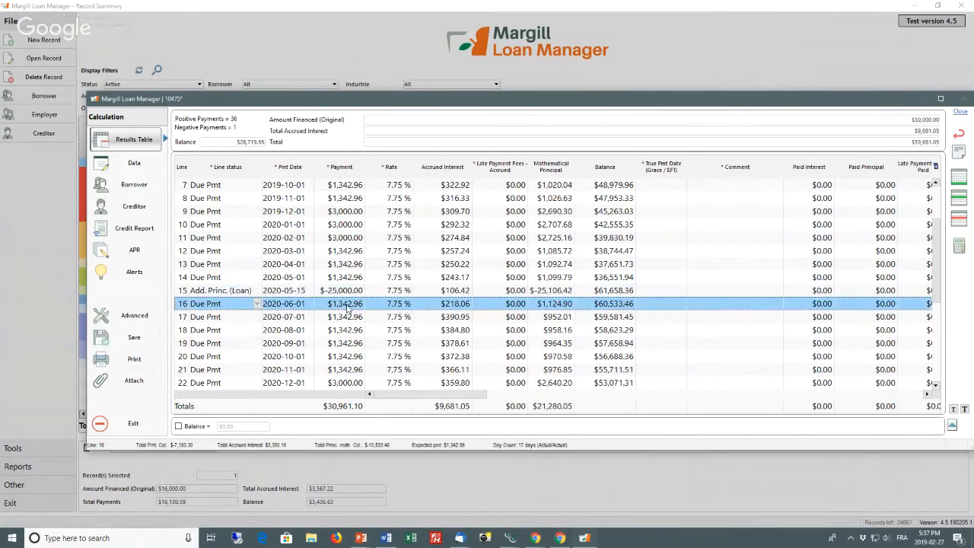
scroll(346, 307, down, 5)
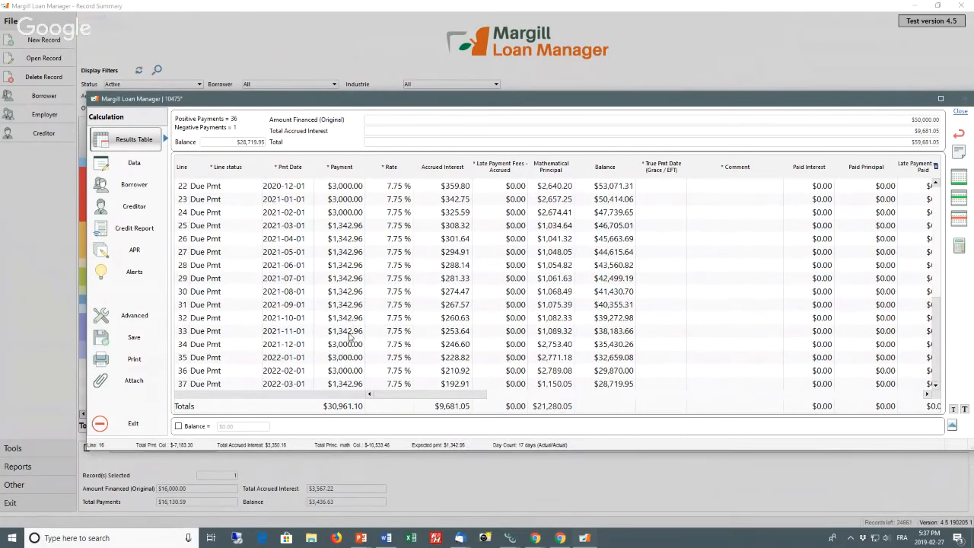
shift+click(346, 384)
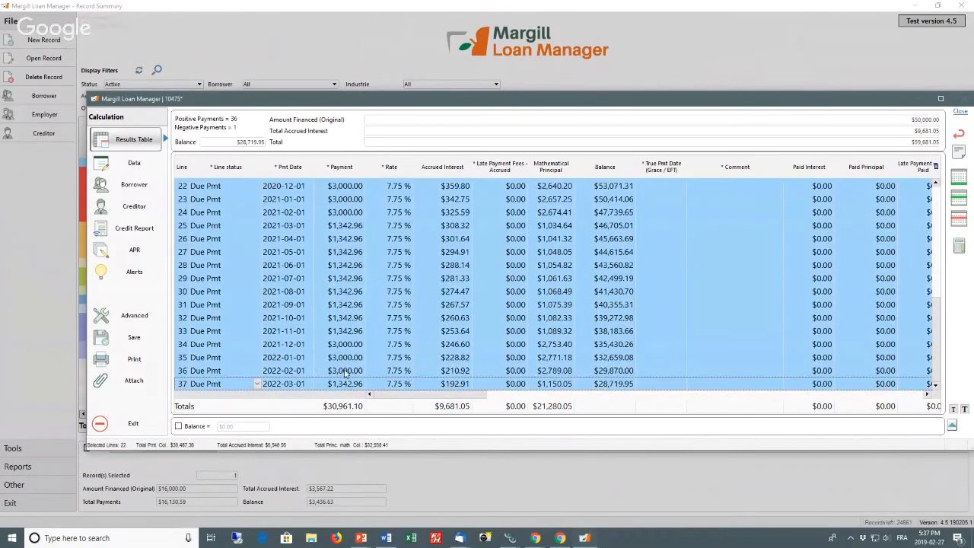
ctrl+click(346, 371)
ctrl+click(344, 358)
ctrl+click(344, 345)
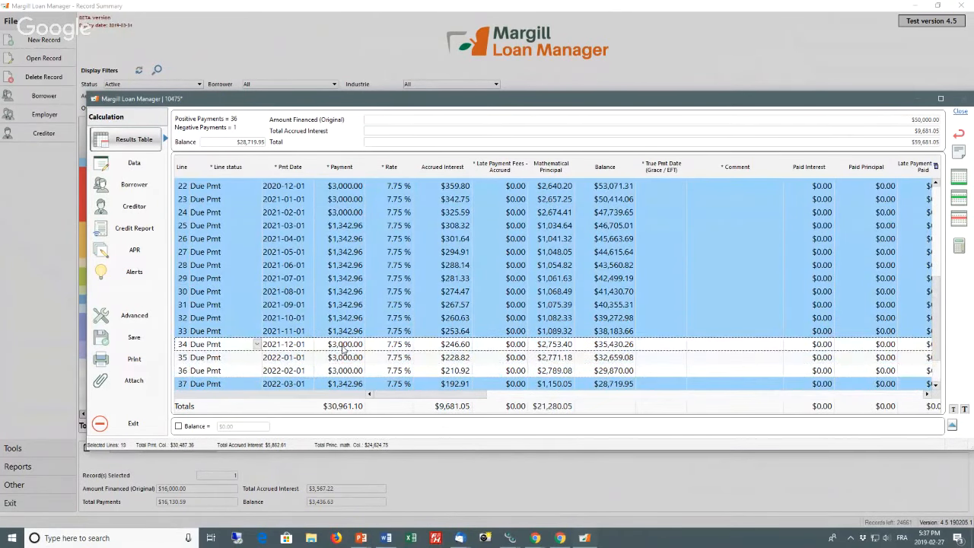
scroll(344, 350, up, 2)
ctrl+click(346, 304)
ctrl+click(346, 291)
ctrl+click(346, 277)
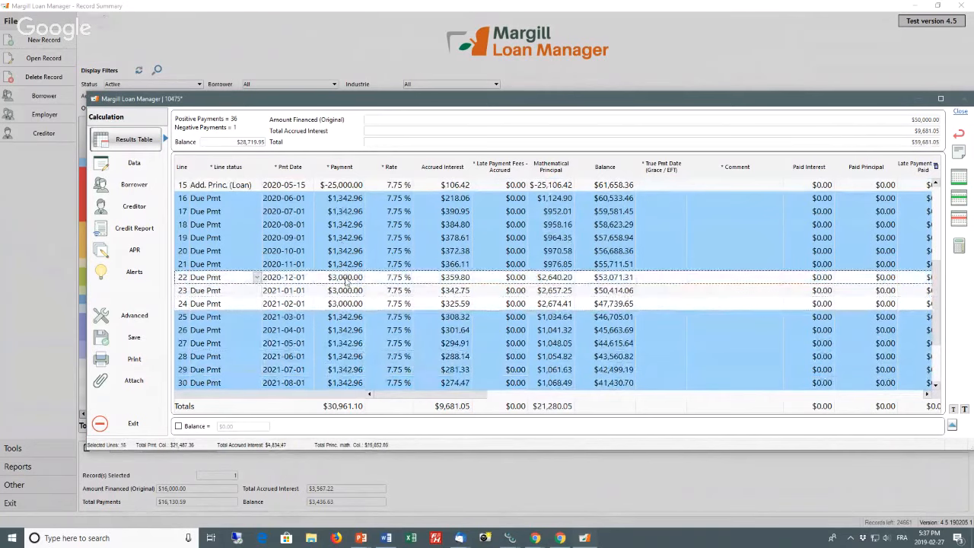
scroll(344, 240, up, 1)
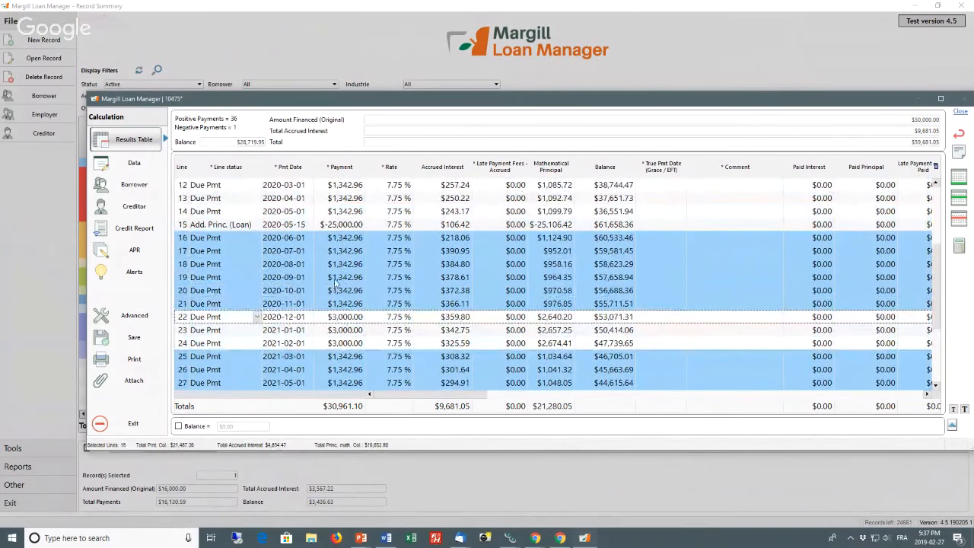
right_click(349, 263)
mouse_move(396, 331)
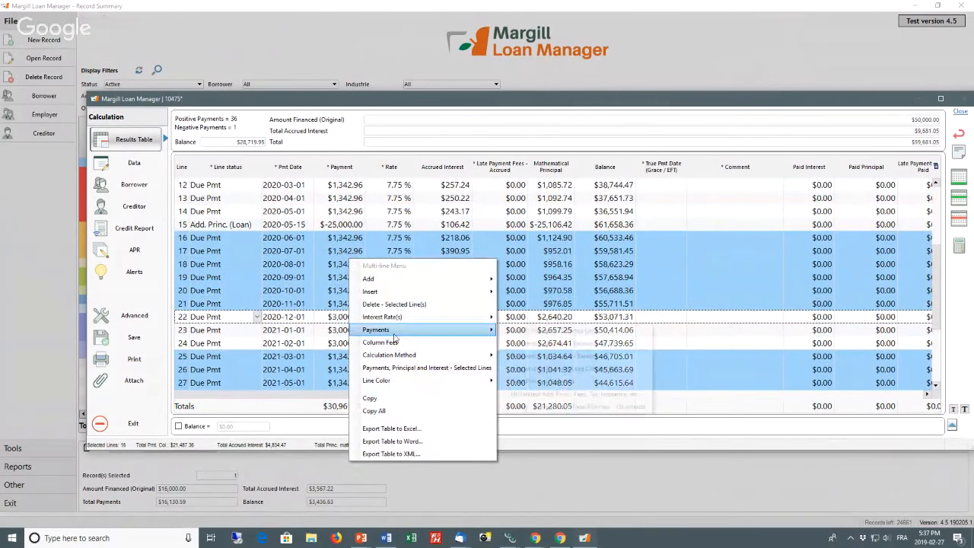
click(586, 345)
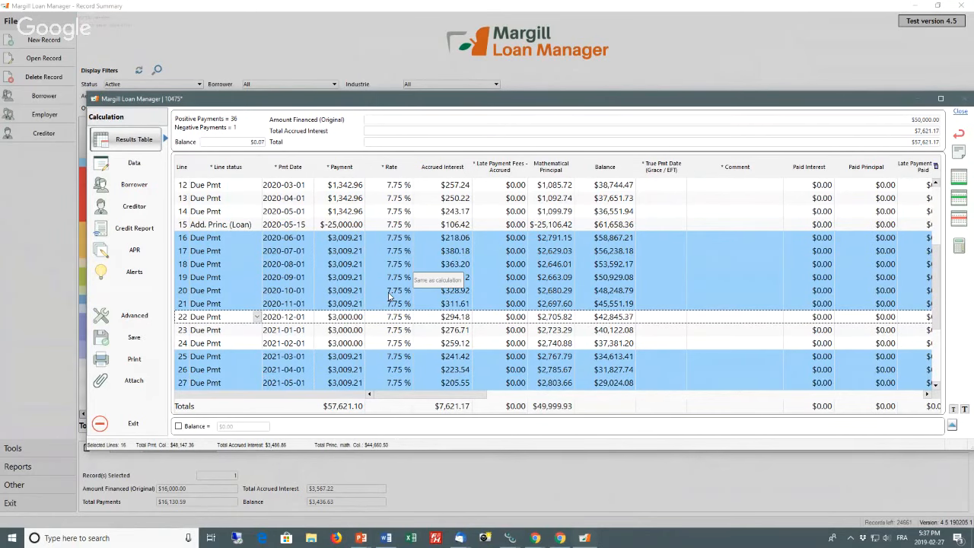
Save the customized payment schedule by updating the existing record
scroll(388, 297, up, 4)
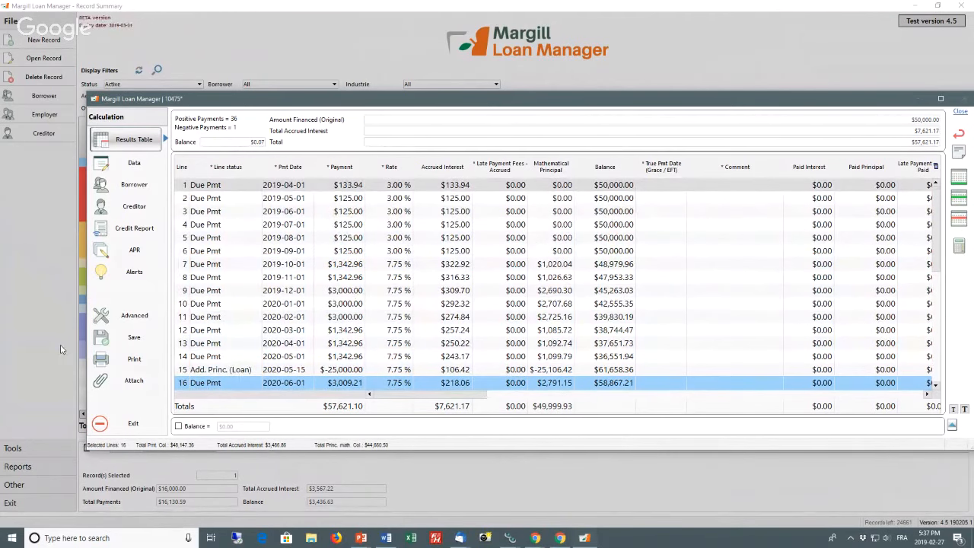
click(102, 338)
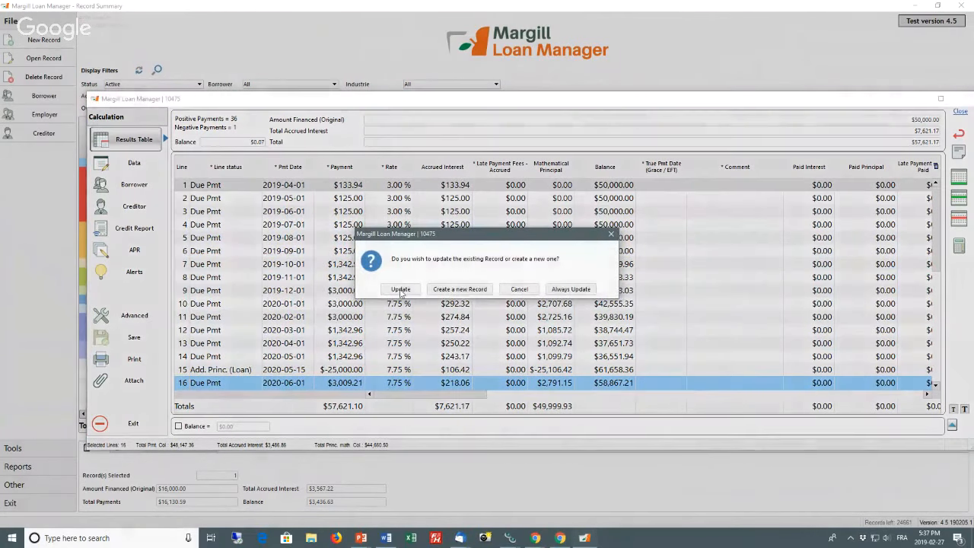
click(401, 292)
click(465, 288)
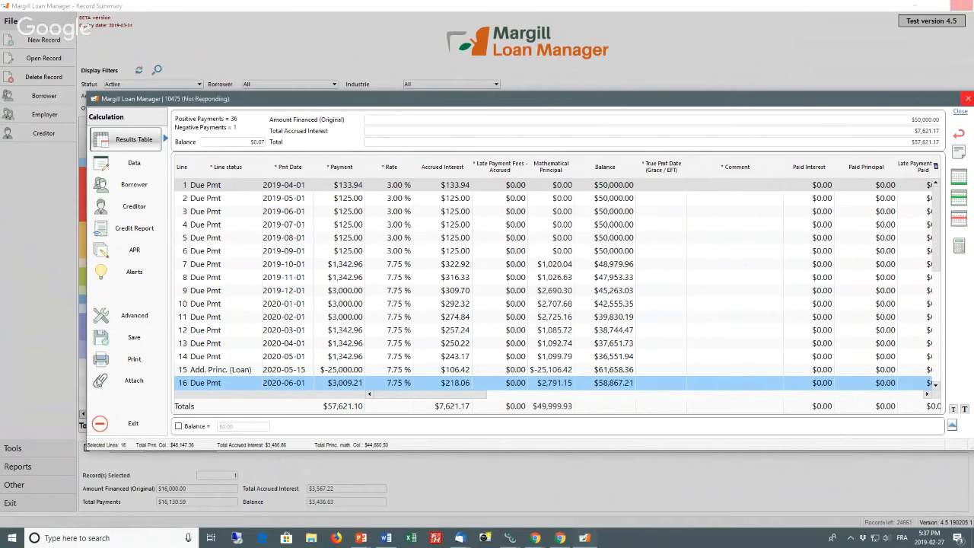
click(98, 379)
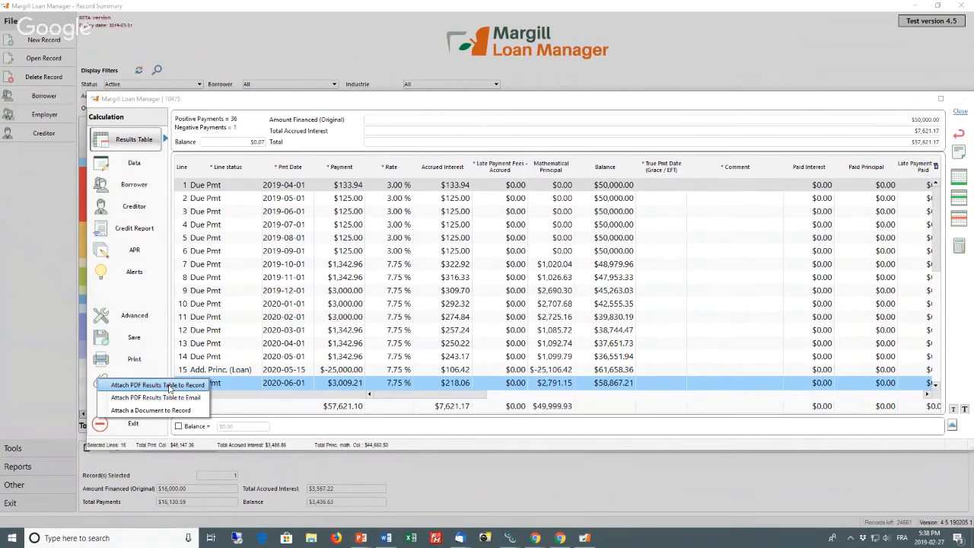
click(264, 348)
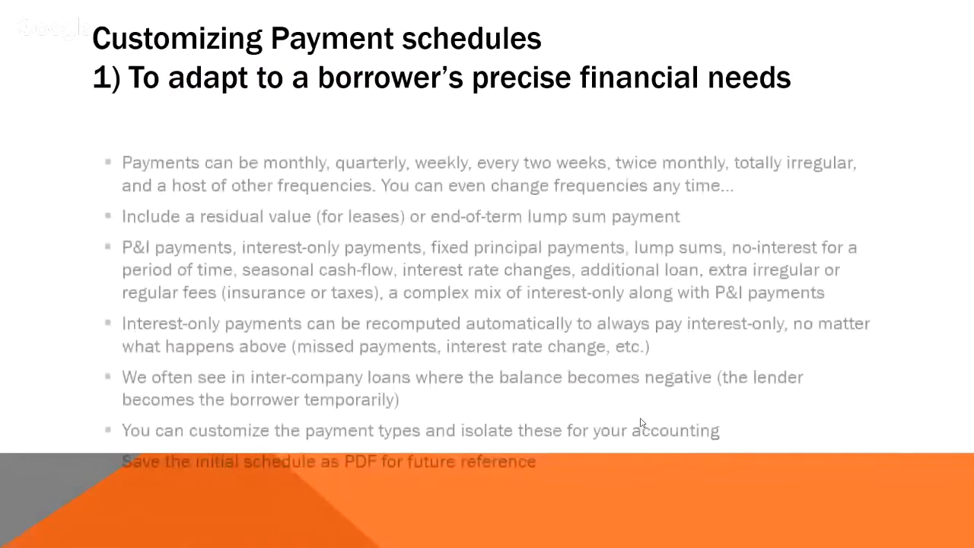
click(640, 422)
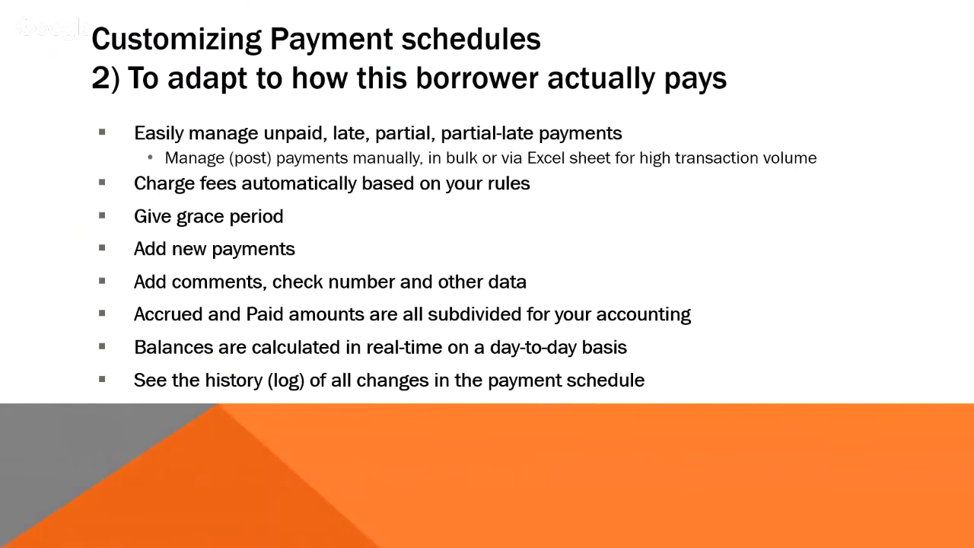
Switch back to Margill Loan Manager and set the status of the 2019-04-01 payment on line 1 to Paid Pmt
key(alt+Tab)
click(334, 304)
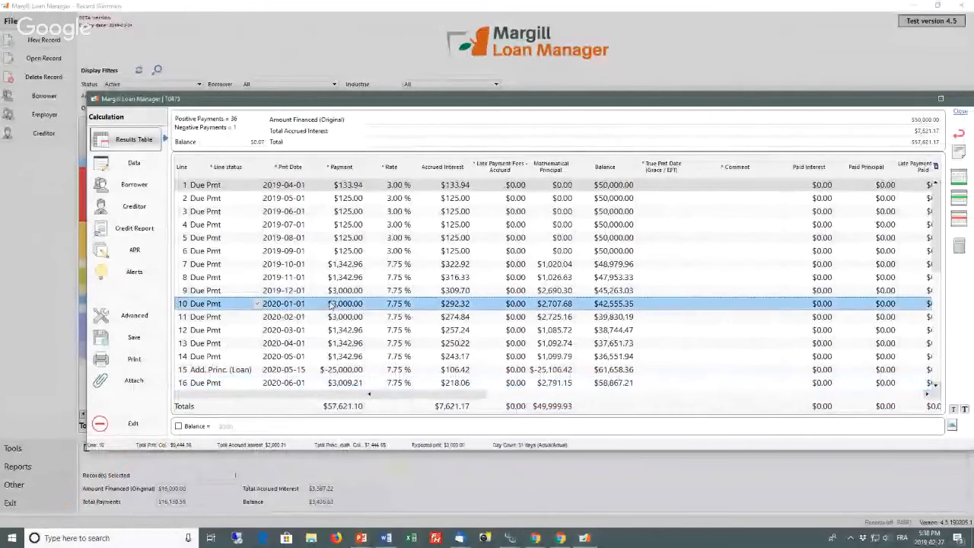
click(238, 188)
click(257, 185)
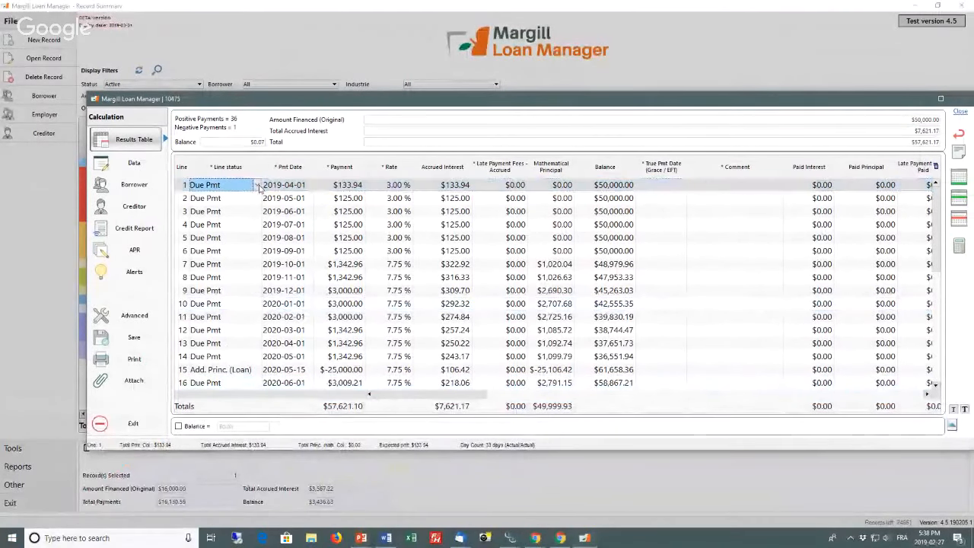
click(221, 213)
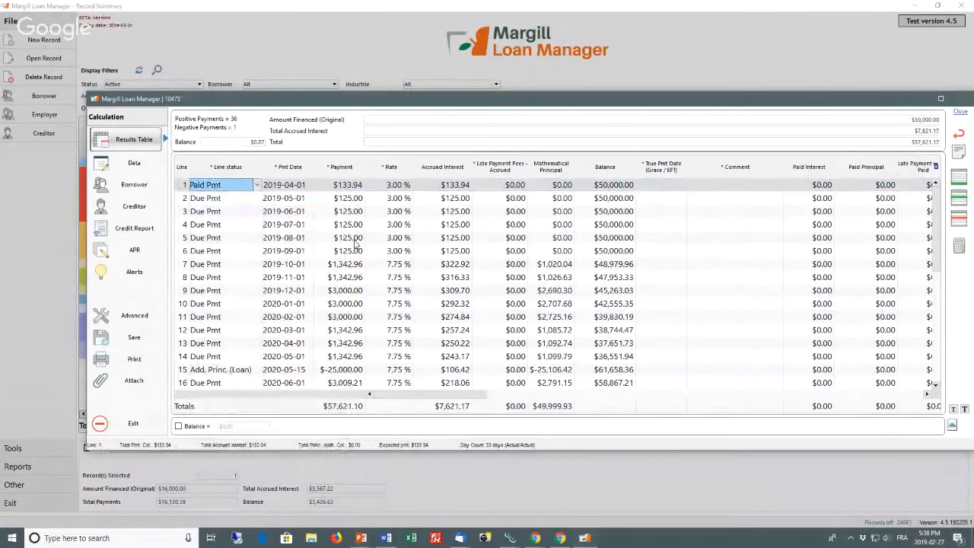
click(356, 239)
Mark line 2 as Unpaid Pmt, accepting the automatic $25.00 late fee and $125.00 as the payment that should have been made
click(233, 200)
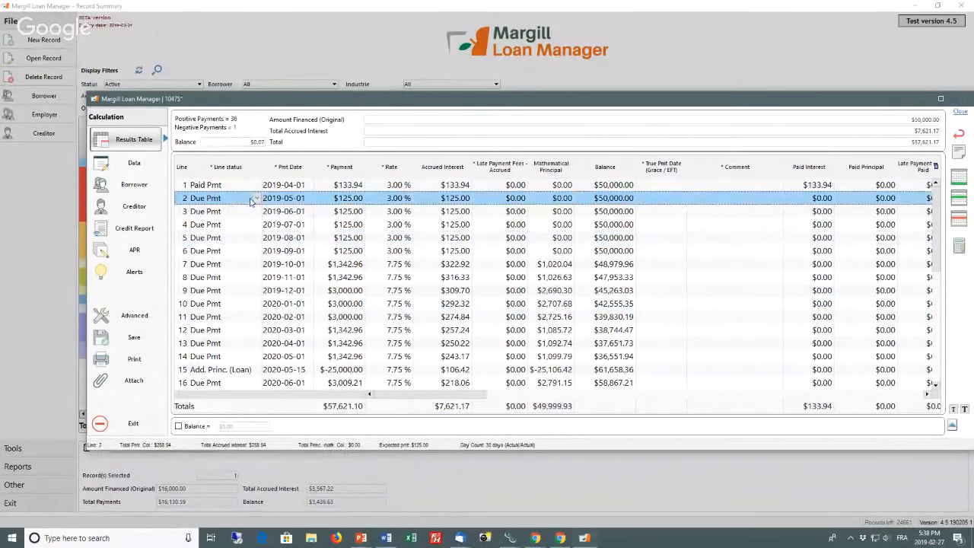
click(257, 198)
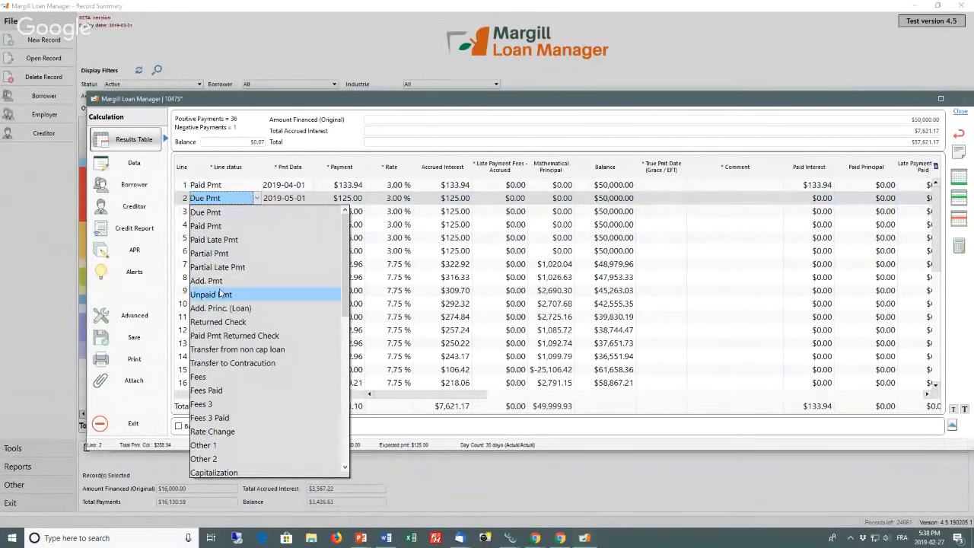
click(220, 295)
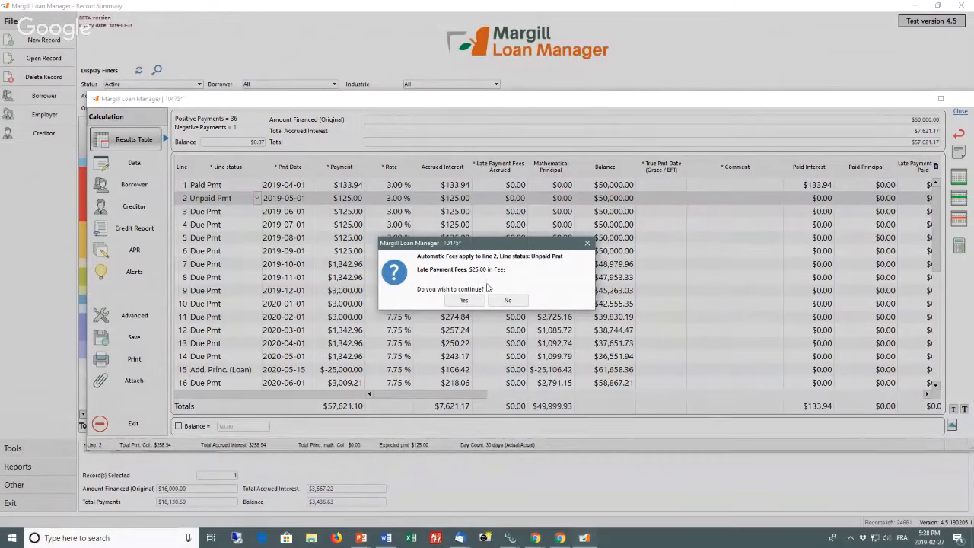
click(466, 300)
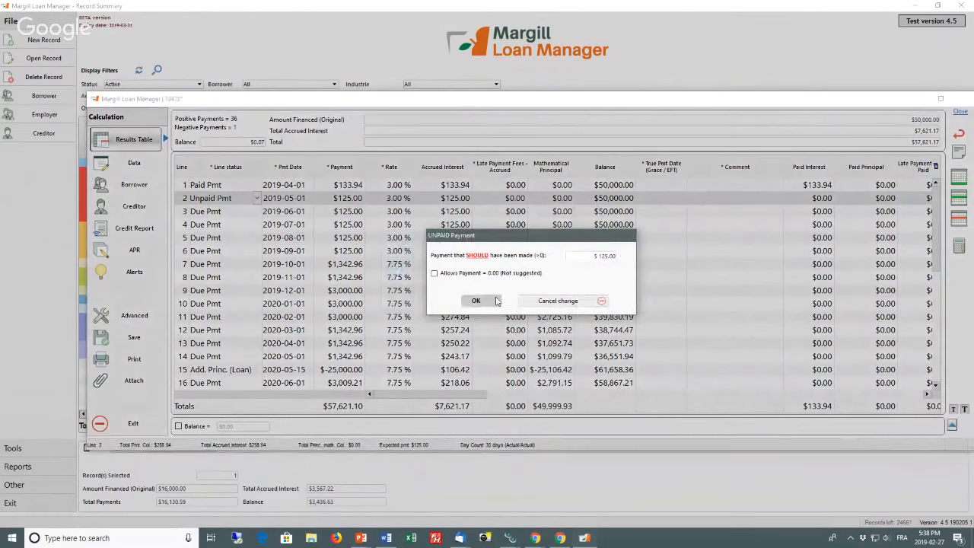
click(479, 301)
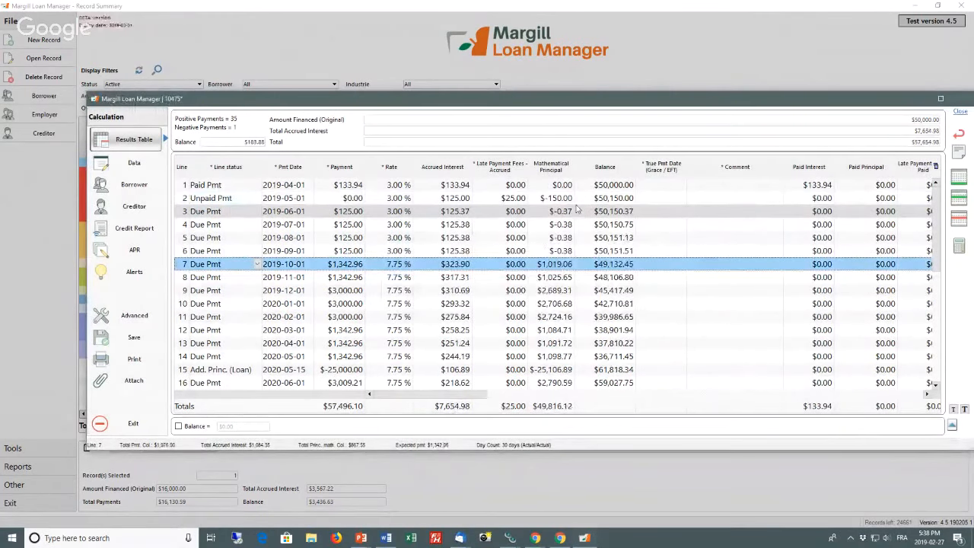
Set the accrued late payment fee on the unpaid line 2 to 0
click(510, 200)
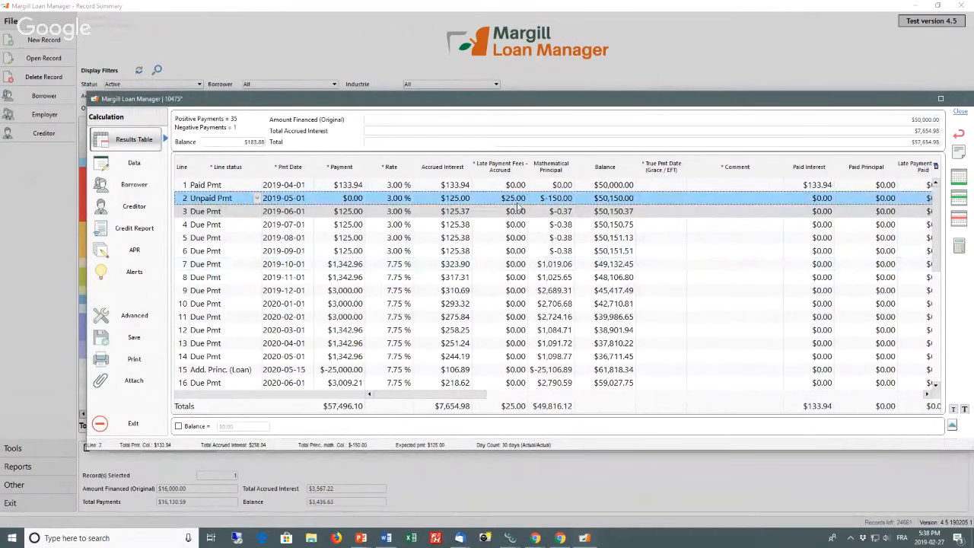
click(517, 200)
text(0)
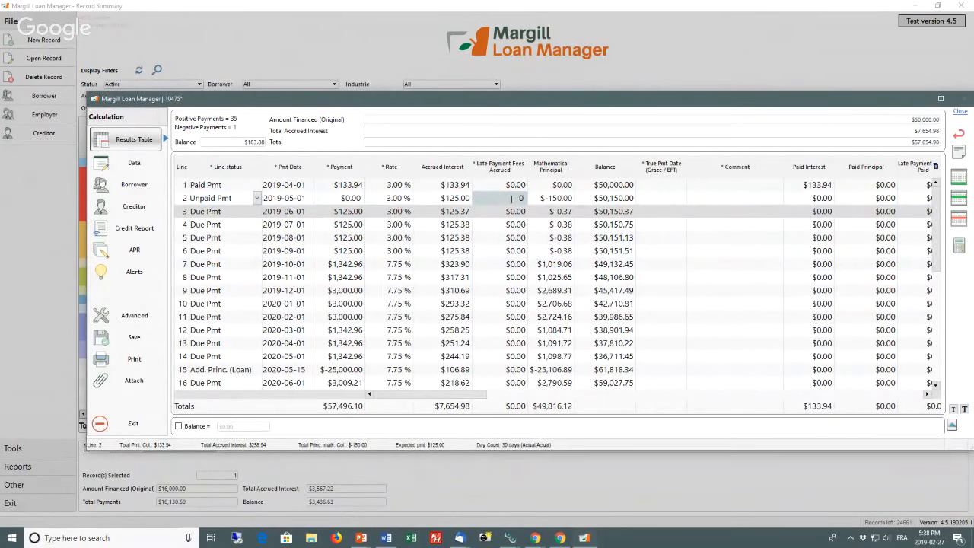
click(509, 212)
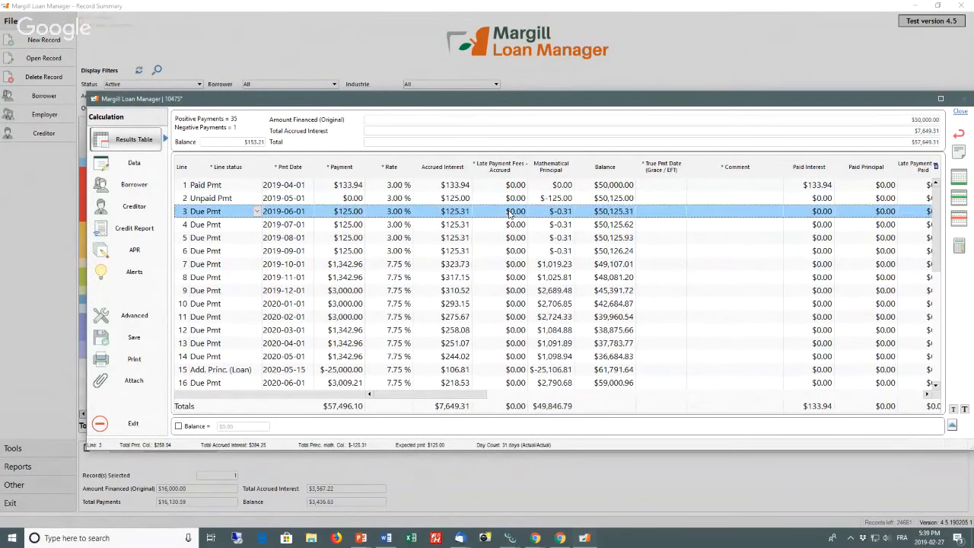
Add the comment "Fees not charged" to the unpaid payment on line 2
click(733, 198)
text(Fees)
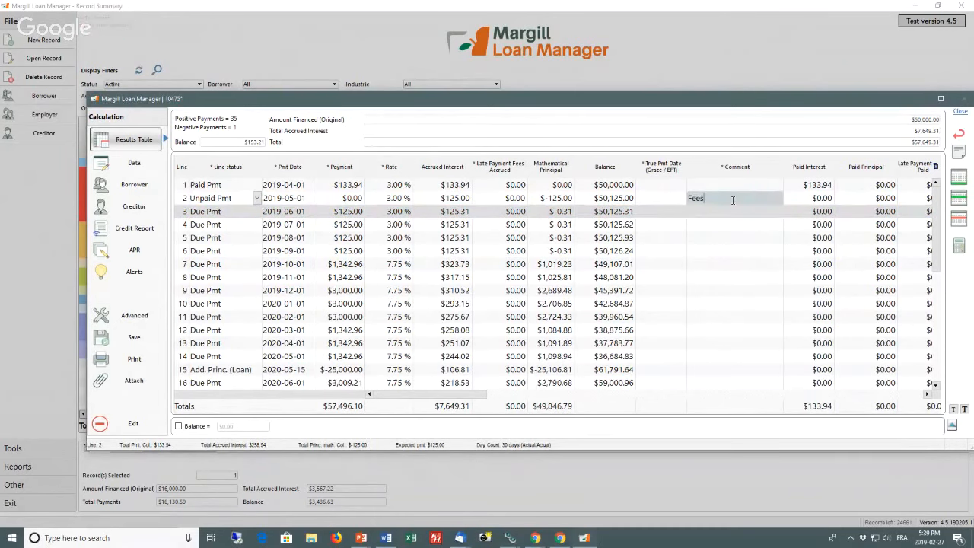
text( not charged)
Enter the loan number as a comment on the additional principal line 15
click(704, 369)
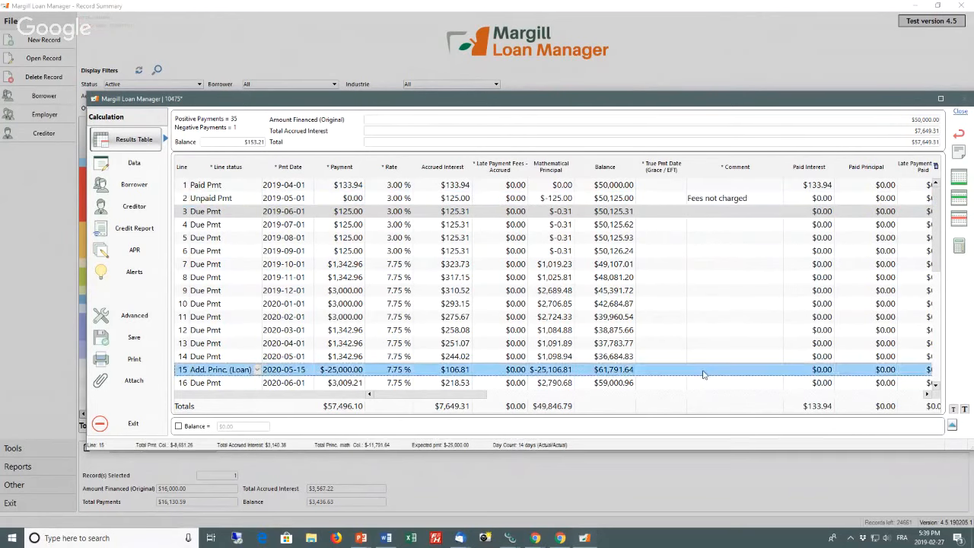
text(Lo)
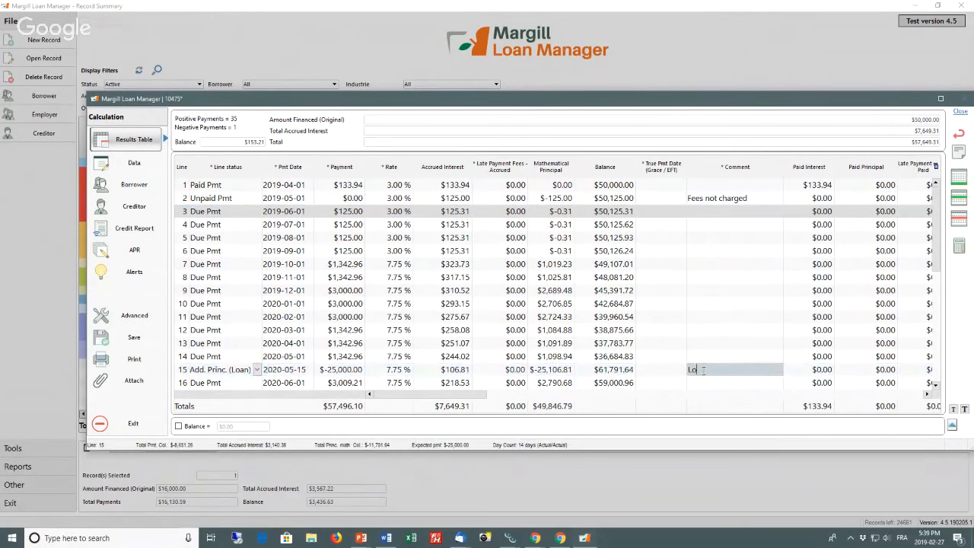
text(an 12345)
click(720, 327)
Set the true payment date of the 2019-06-01 payment on line 3 to 2019-06-06
click(279, 213)
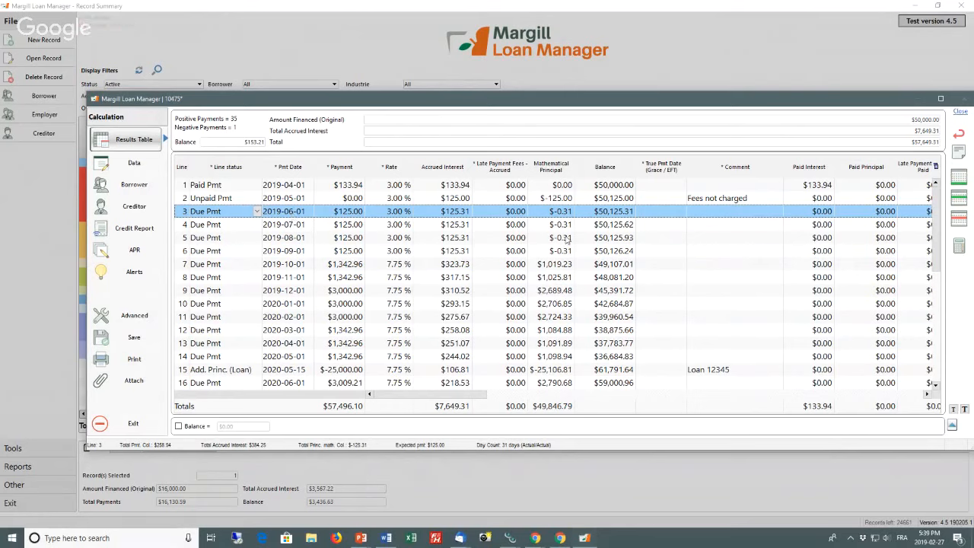
click(652, 212)
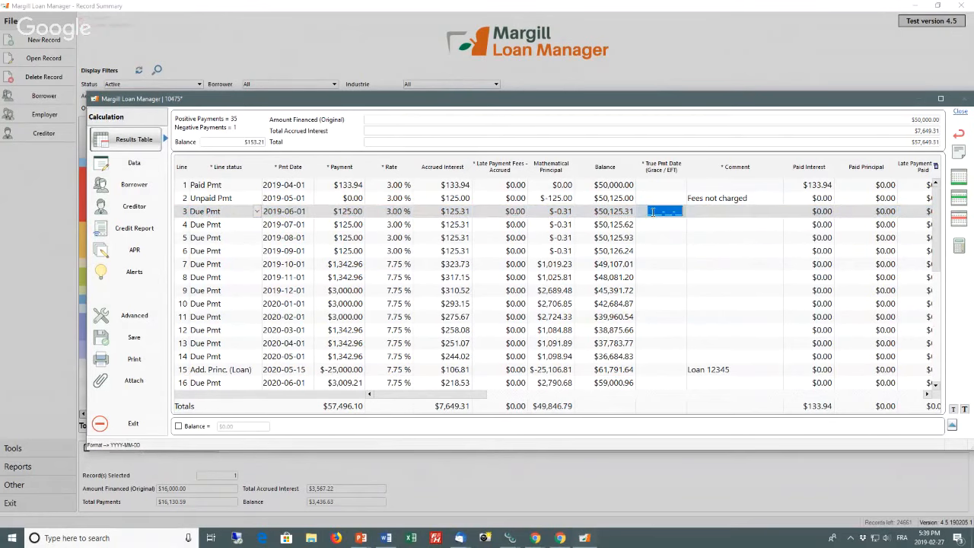
text(2019-06-06)
click(652, 248)
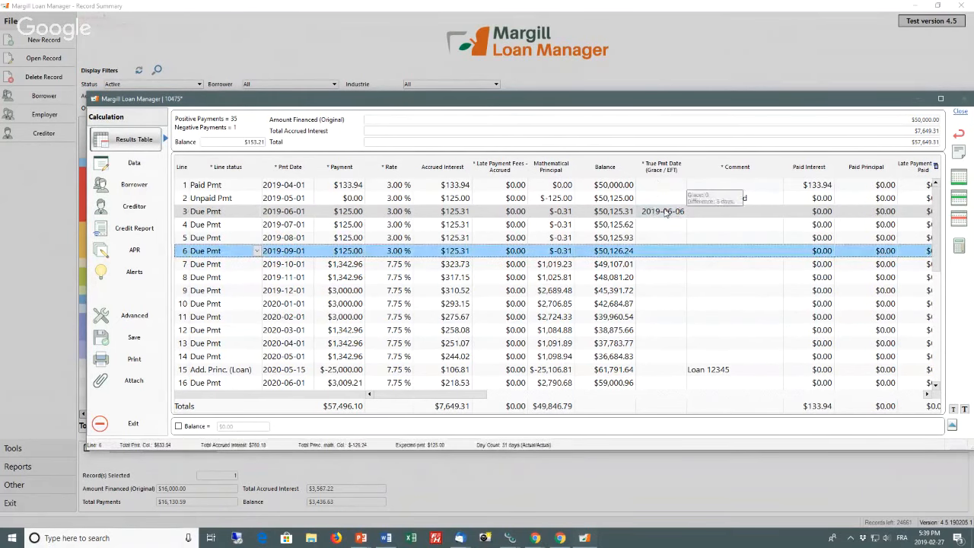
click(656, 209)
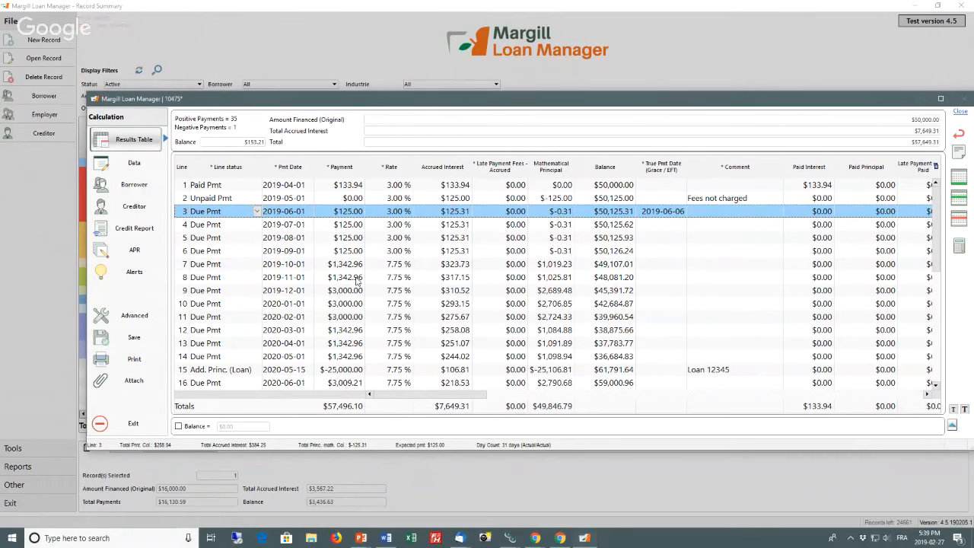
Set the payment amount on line 3 to 250
click(338, 213)
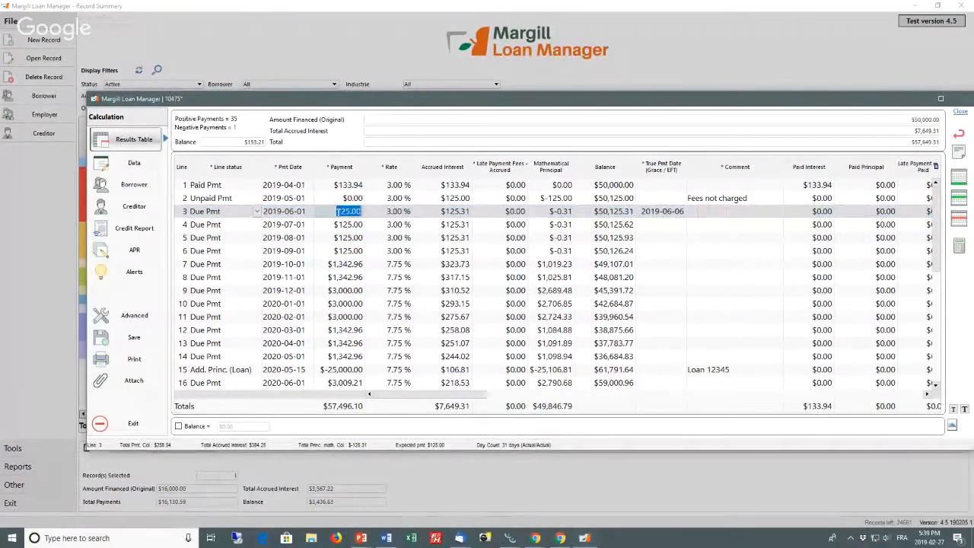
text(250)
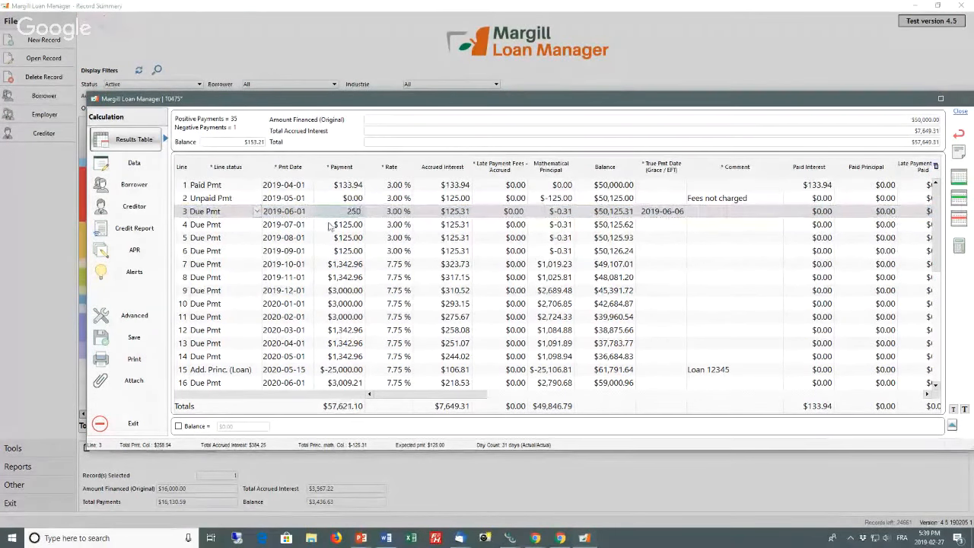
Set the line status of the 2019-06-01 payment on line 3 to Paid Pmt
key(Return)
click(244, 217)
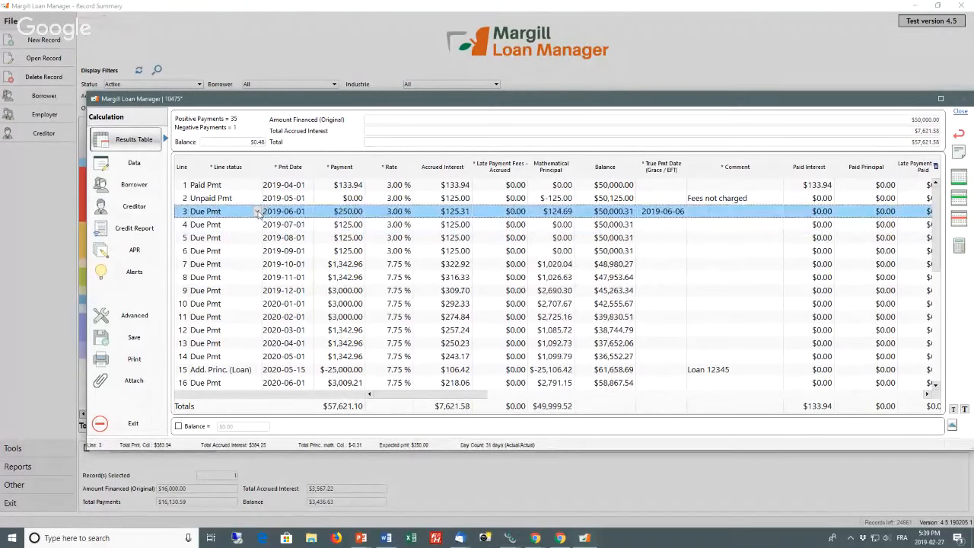
click(244, 213)
click(209, 235)
click(297, 256)
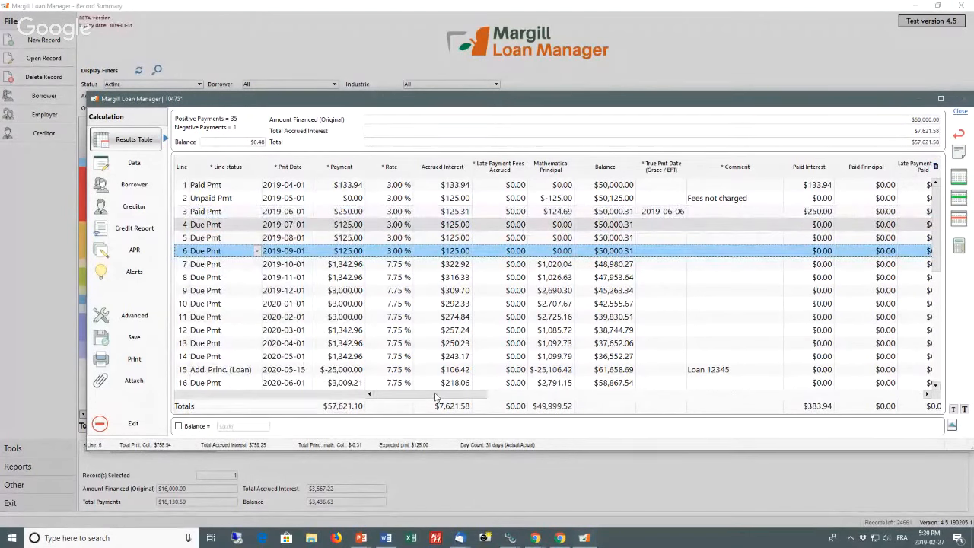
Review the remaining columns of the results table and exit the loan, saving the changes to the existing record
drag(436, 395, 478, 394)
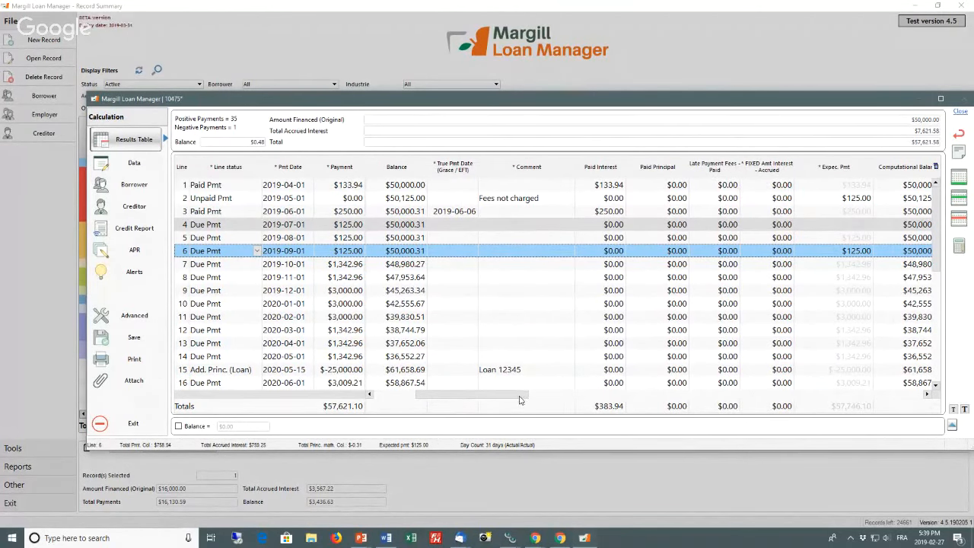
drag(523, 395, 393, 382)
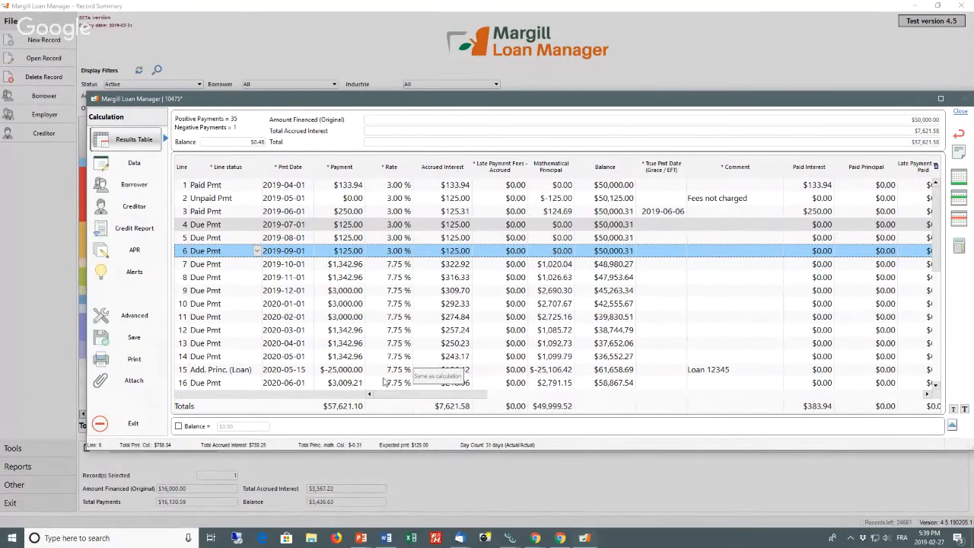
click(137, 428)
click(454, 286)
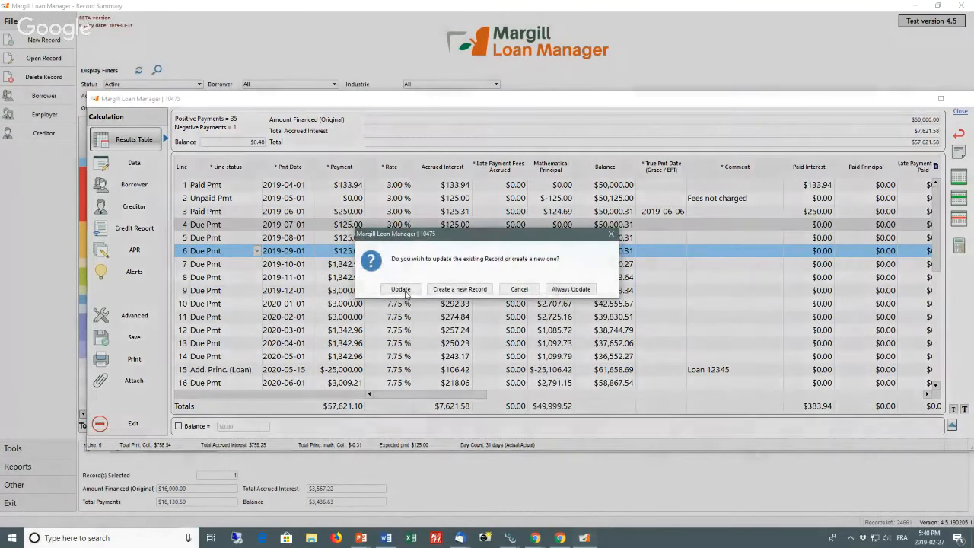
click(401, 289)
click(461, 288)
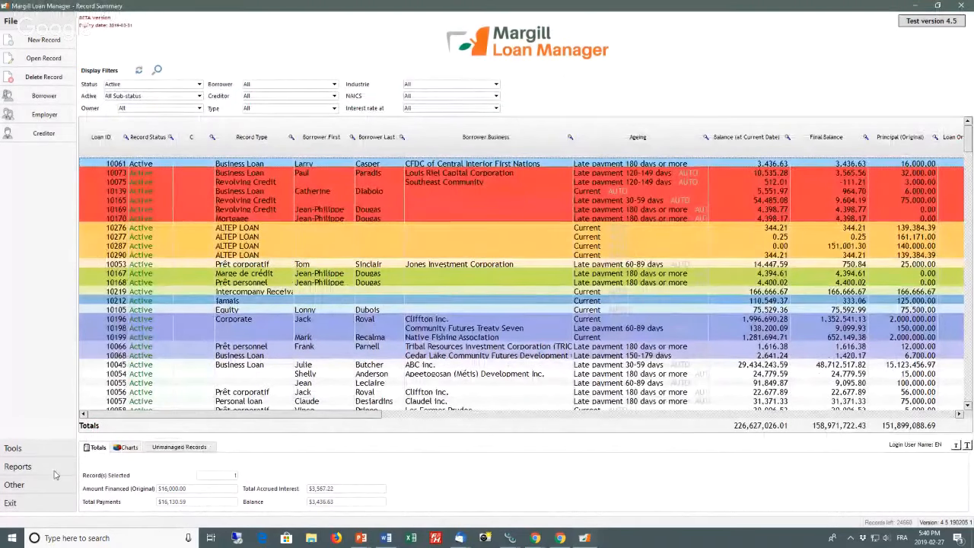
View all due payments at or before 2019-02-27 in the payment posting window and close it
click(44, 449)
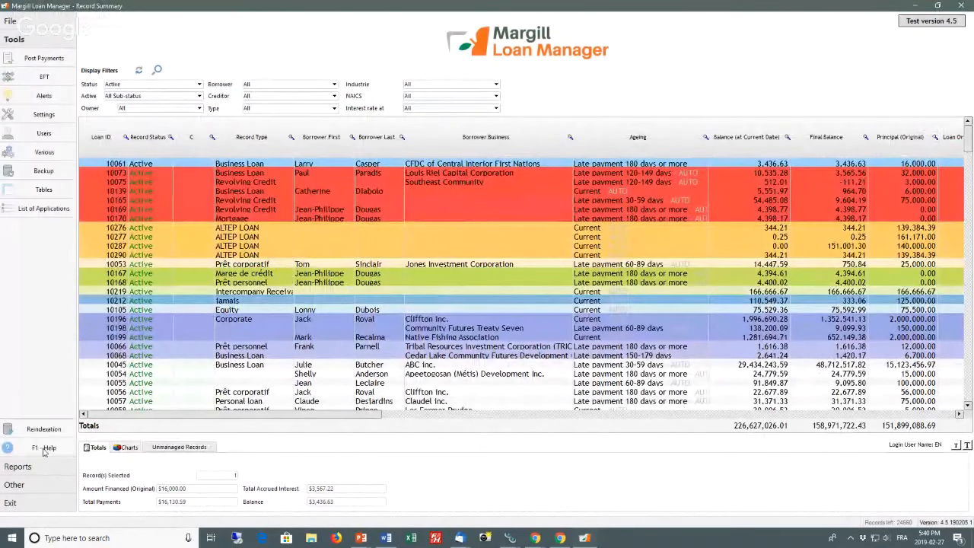
click(43, 59)
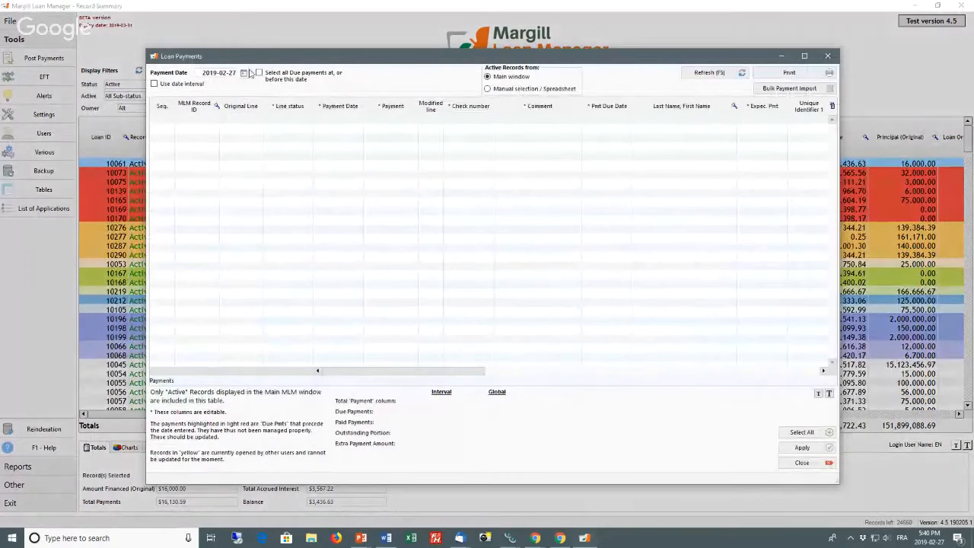
click(259, 74)
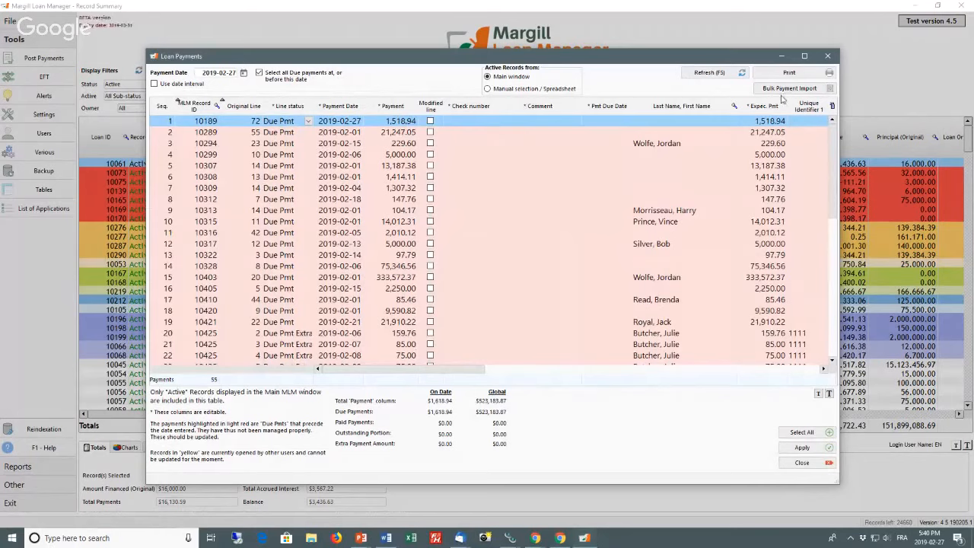
click(801, 462)
Look at the bulk import of existing payments in the payment posting window and close it without importing
click(49, 63)
click(772, 91)
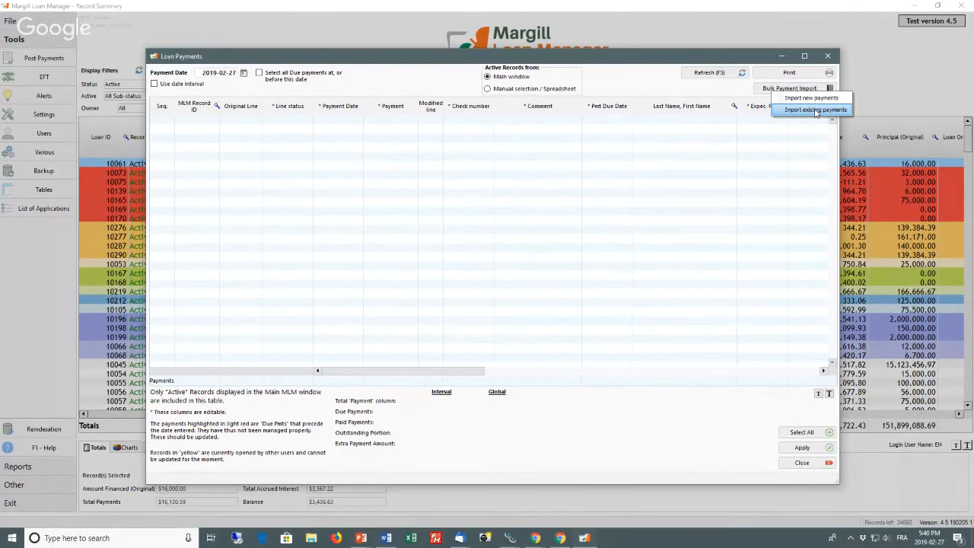
click(815, 109)
click(783, 445)
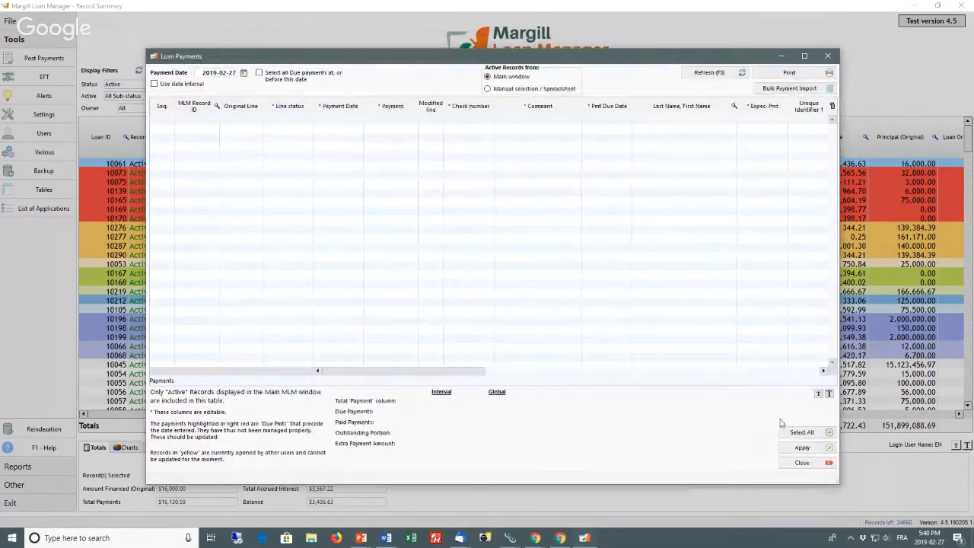
click(804, 463)
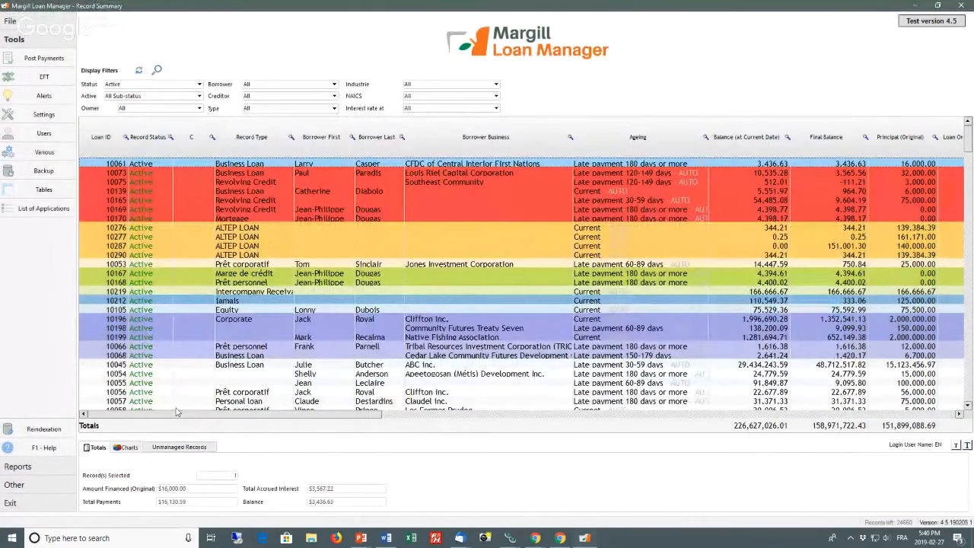
In the line payment status settings, mark the Fees and Fees Paid statuses as "Do not use"
click(38, 114)
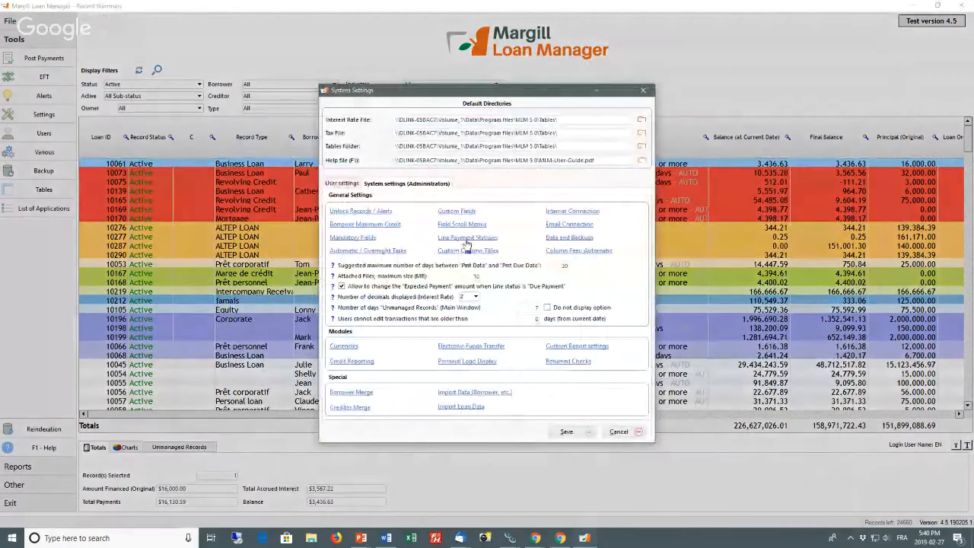
click(467, 237)
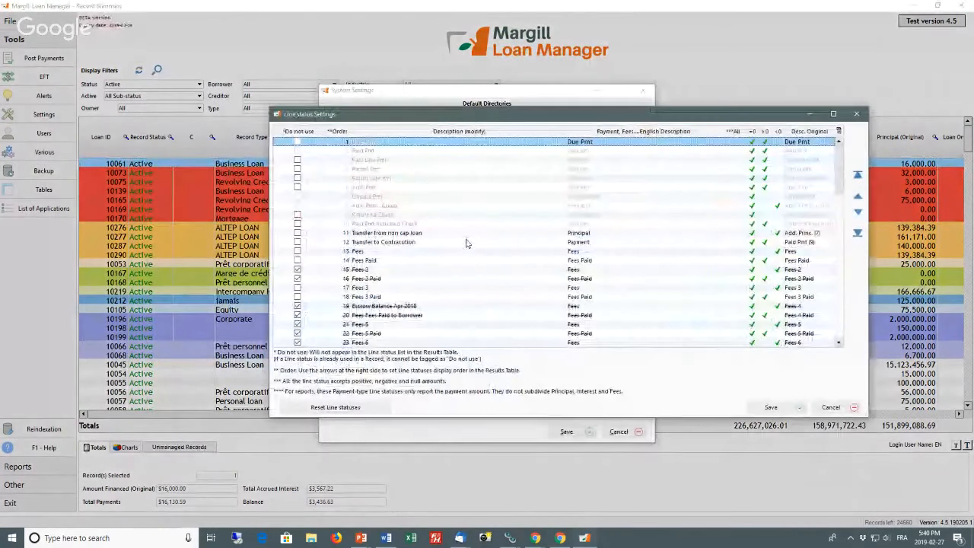
click(397, 232)
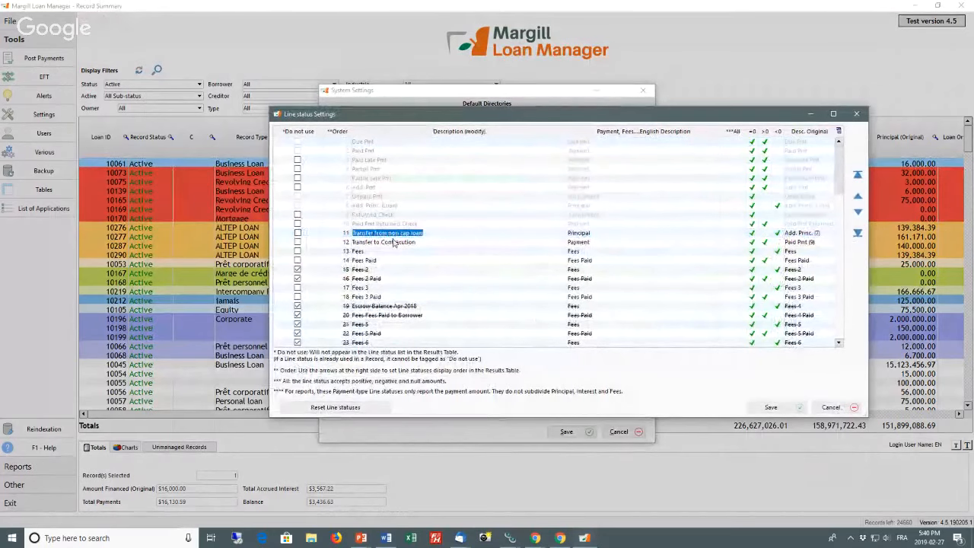
click(296, 261)
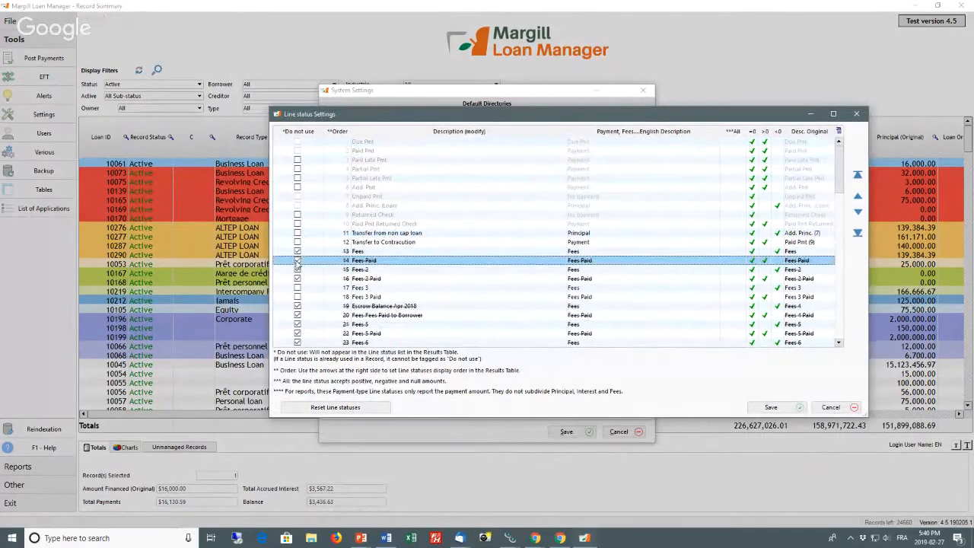